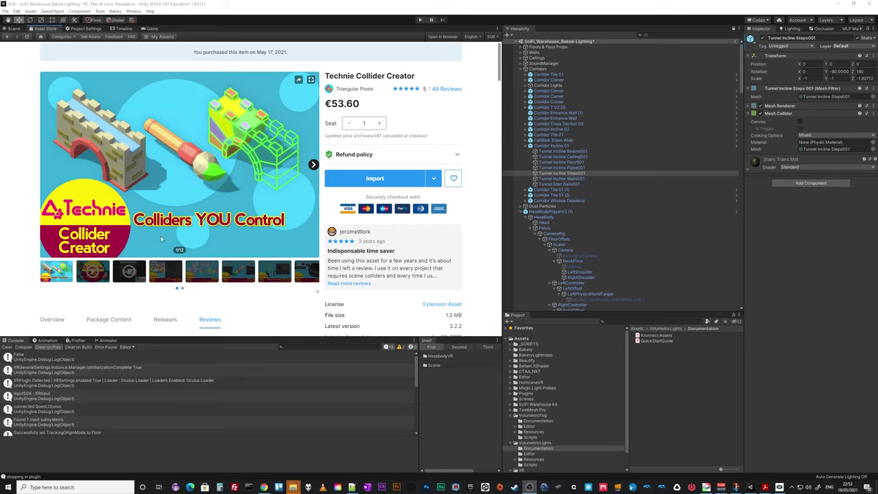
Import the complete Technie Collider Creator package into the project with all its files included
left_click(376, 179)
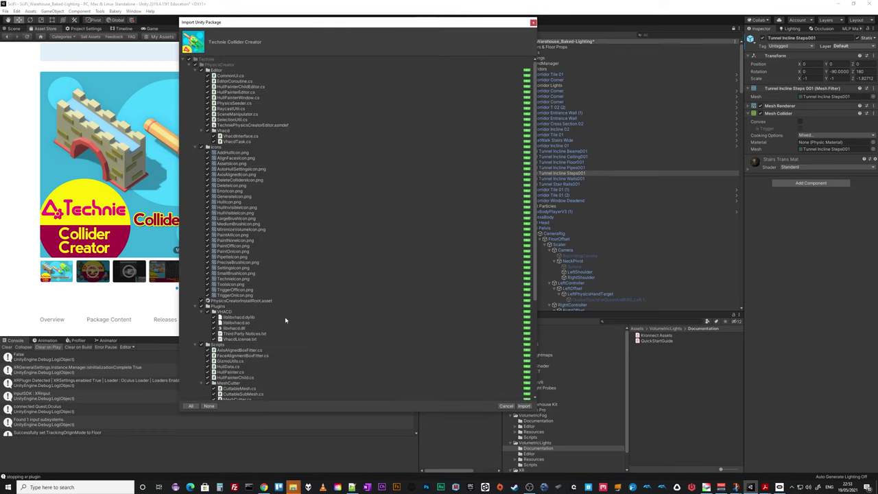
scroll(286, 320, "down", 5)
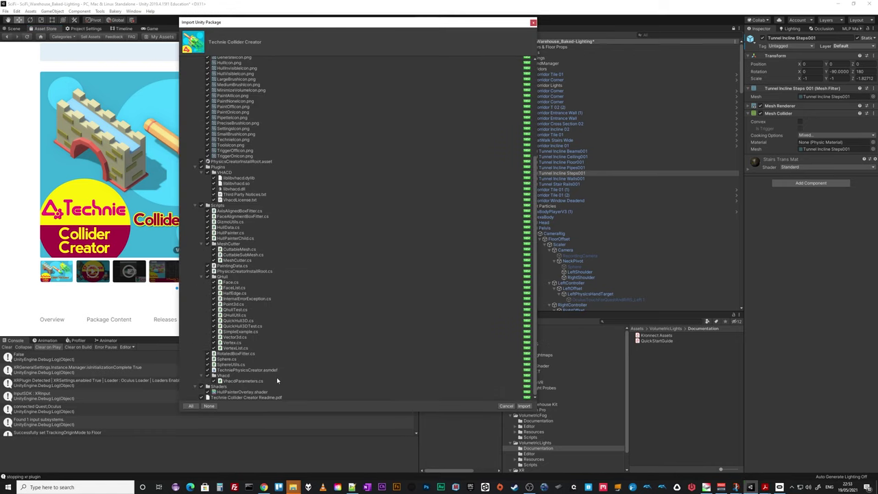
scroll(356, 291, "up", 5)
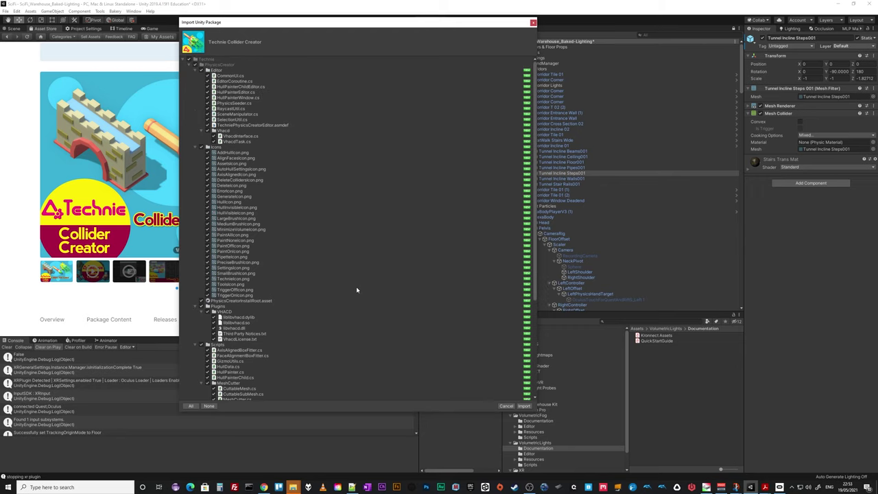
left_click(525, 406)
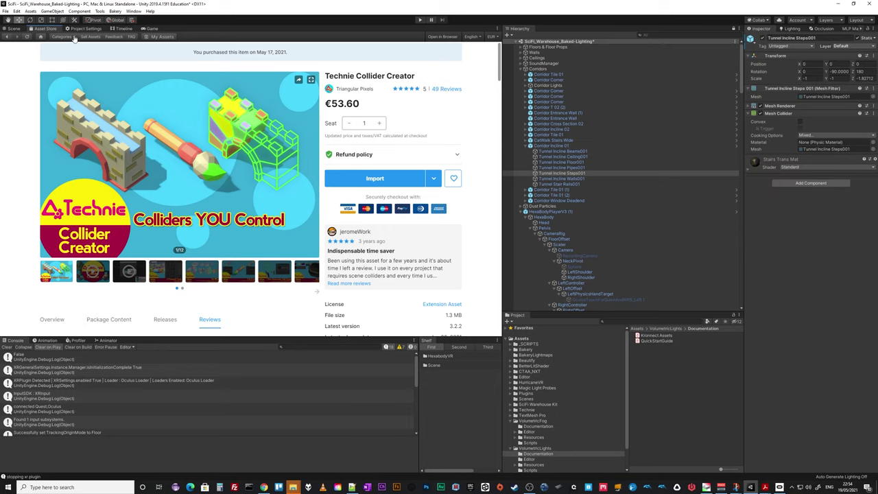
Examine Tunnel Incline Steps001 of Corridor Incline 01 in the scene and the mesh asset its Mesh Collider uses
left_click(13, 29)
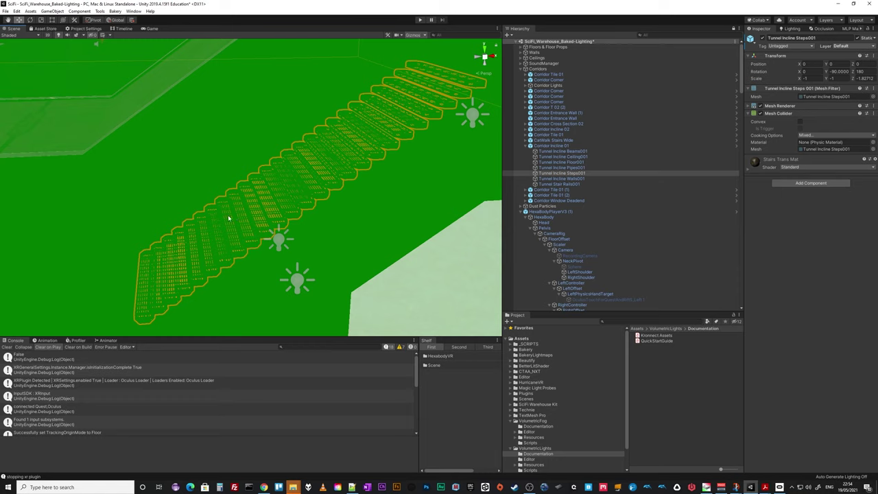
right_click_drag(288, 262, 302, 256)
key("w")
key("w")
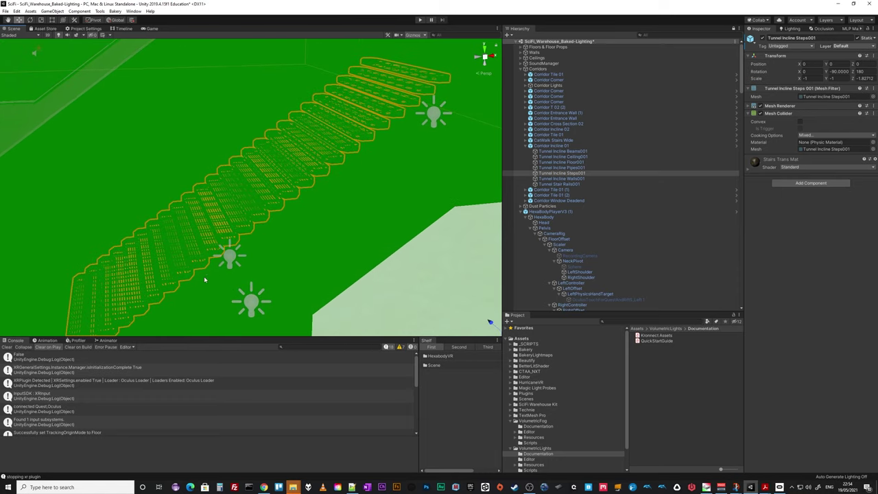
left_click(556, 147)
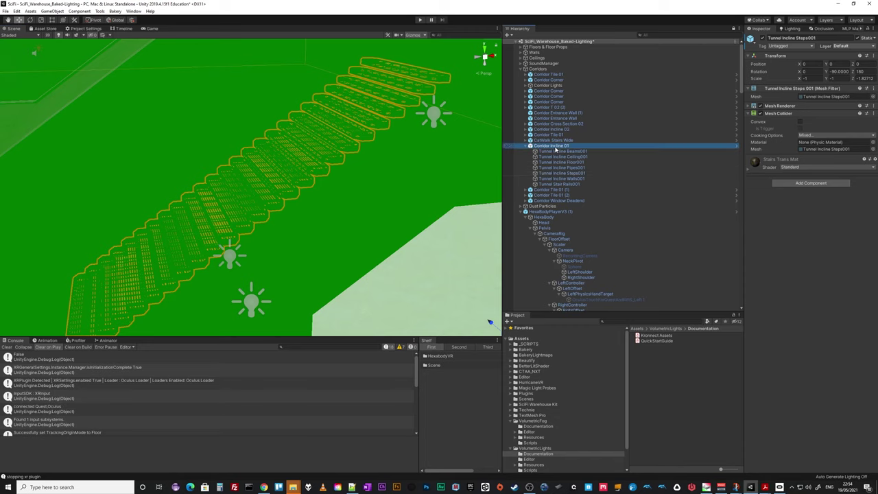
left_click(571, 168)
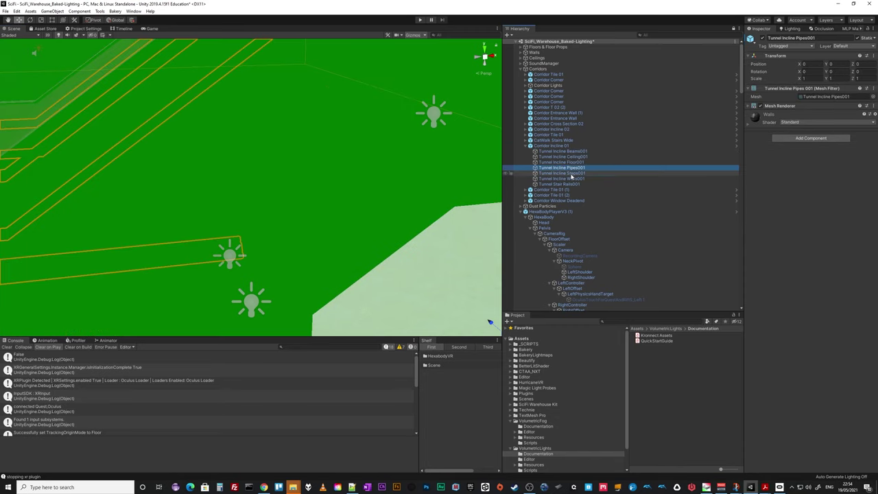
left_click(570, 173)
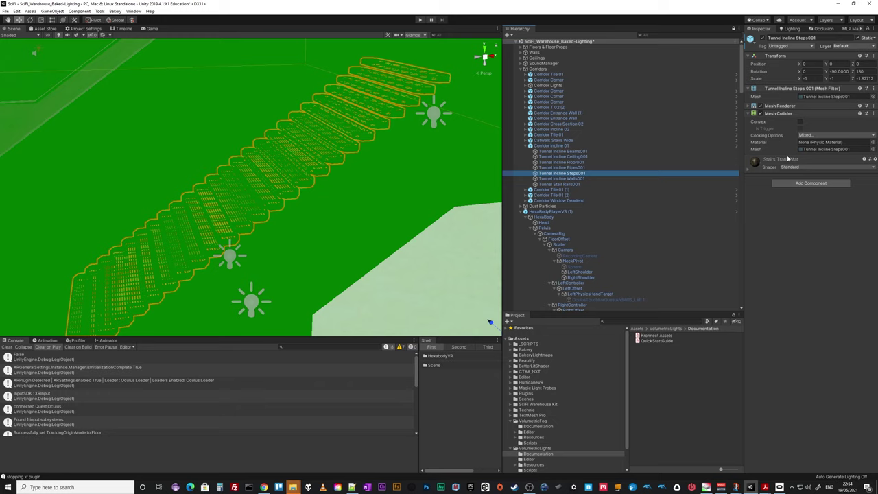
left_click(826, 150)
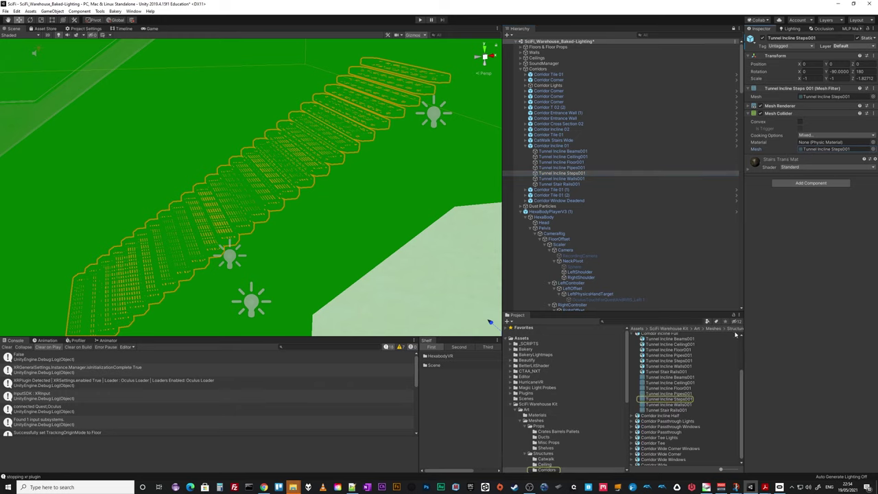
left_click(686, 400)
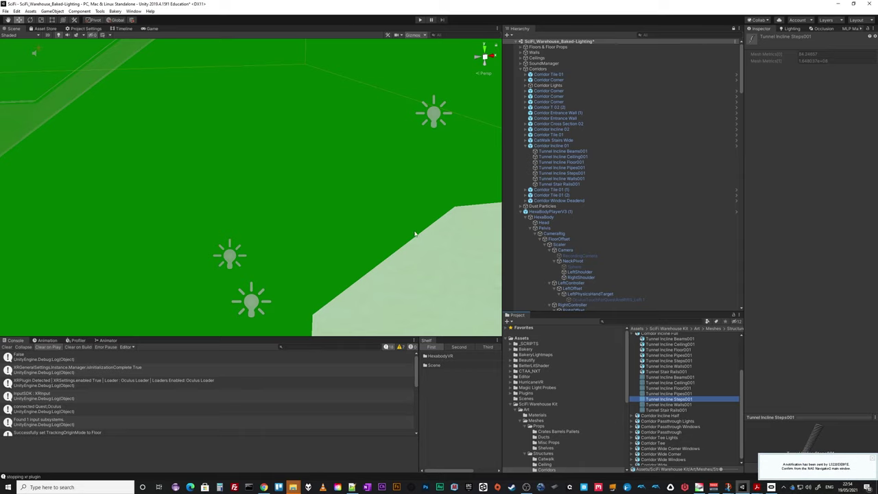
Open the prefab of Corridor Incline 01 for editing and bring the staircase entrance into view
left_click(562, 145)
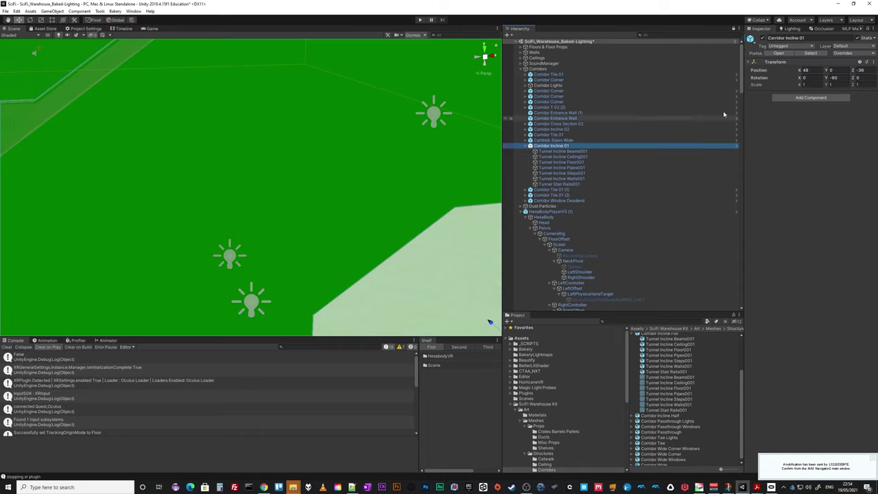
left_click(787, 54)
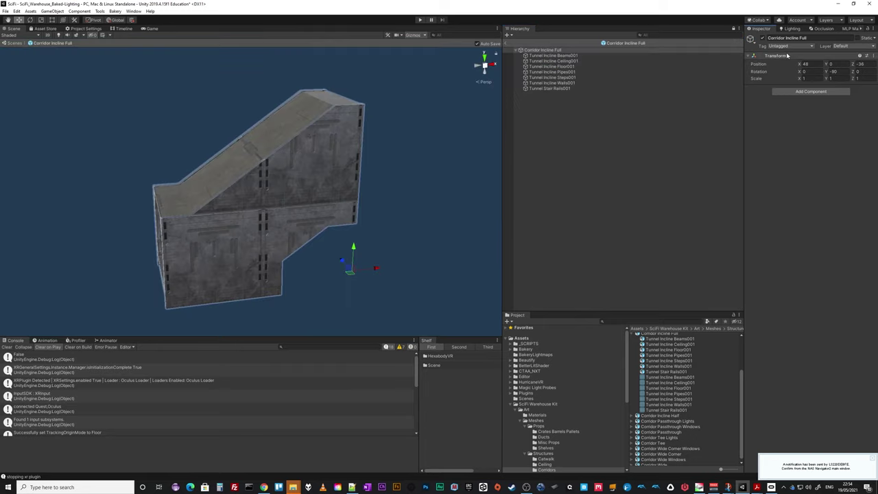
left_click_drag(315, 204, 447, 205, "alt")
scroll(460, 213, "up", 2)
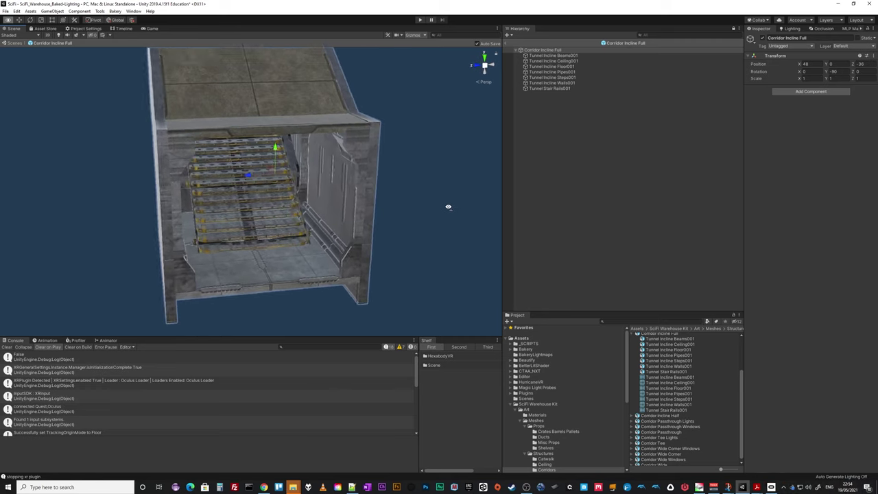
scroll(447, 206, "up", 3)
Inspect the mesh asset used by the Mesh Collider of the corridor's floor, Tunnel Incline Floor001
left_click(557, 83)
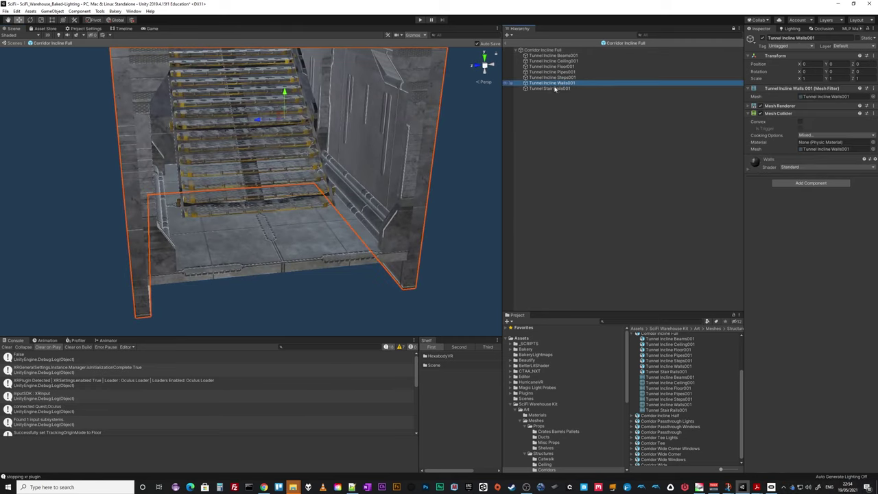
left_click(312, 239)
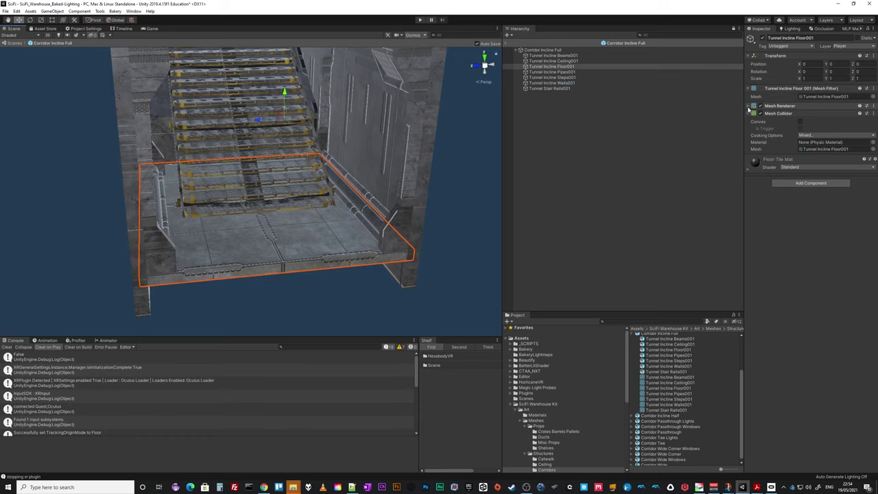
left_click(827, 148)
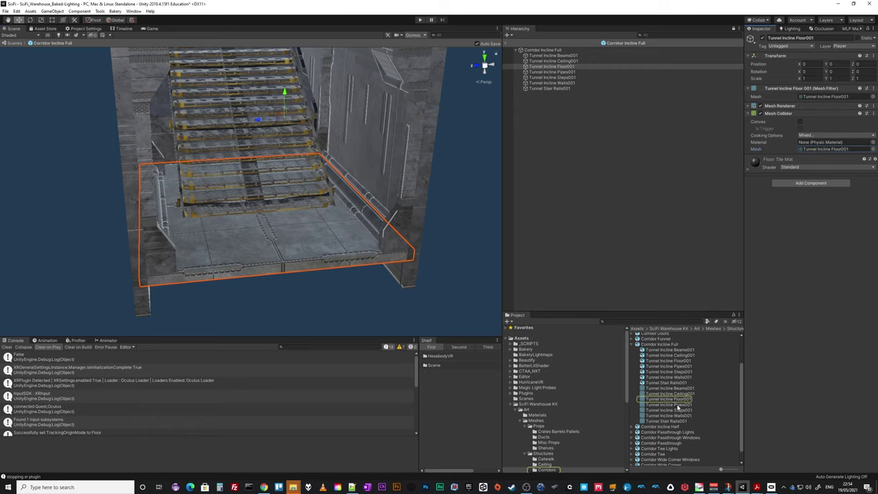
left_click(678, 399)
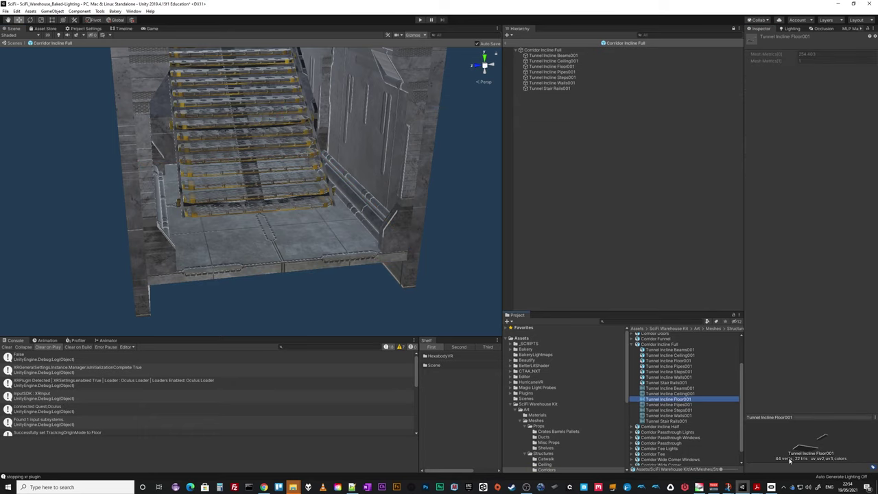
Check the components on the corridor's pipes and stair steps, then view the steps close up
middle_click_drag(331, 226, 340, 250)
left_click(363, 210)
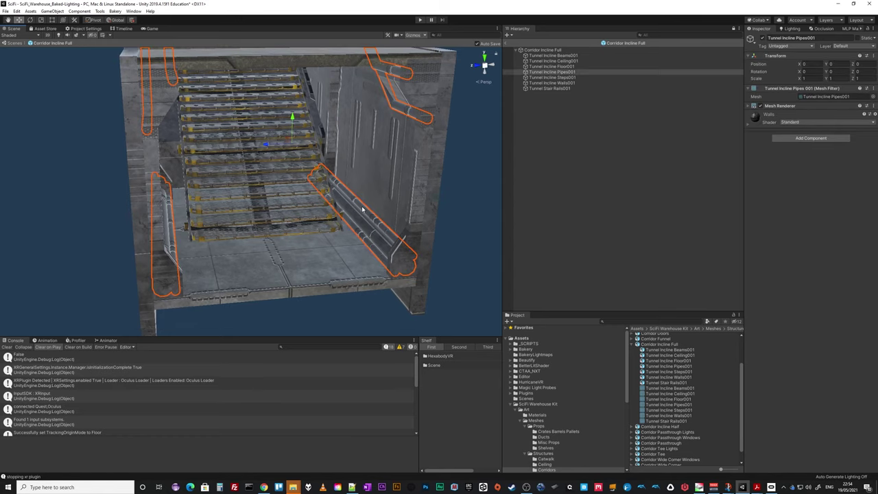
left_click(302, 219)
left_click(289, 154)
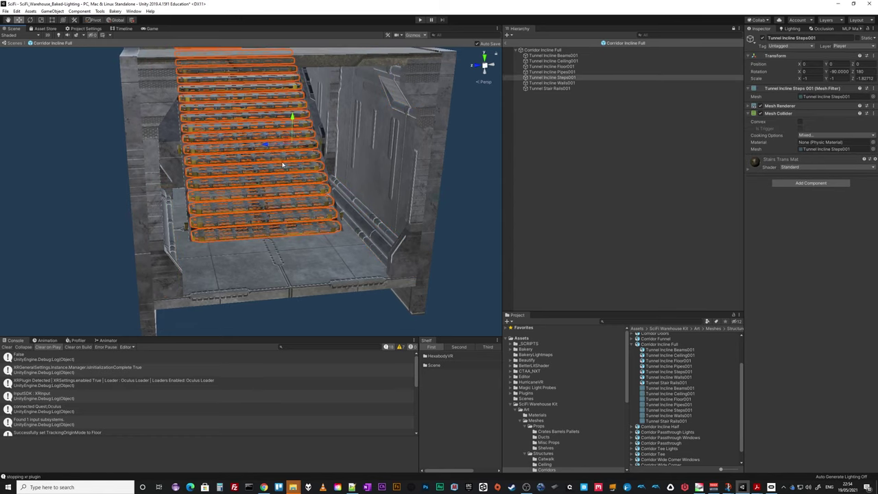
mouse_move(283, 165)
right_mouse_down()
mouse_move(276, 176)
mouse_move(287, 184)
mouse_move(278, 161)
mouse_move(269, 170)
right_mouse_up()
key("w")
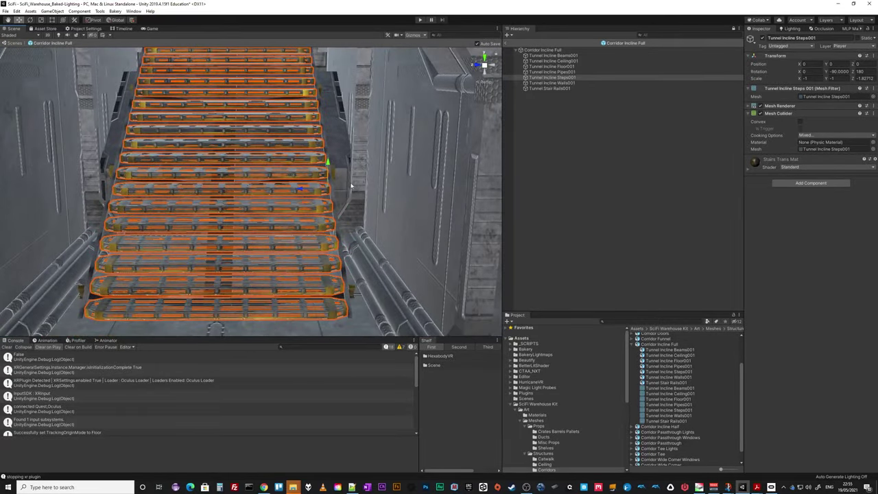
Deactivate every part of the Corridor Incline Full prefab except Tunnel Incline Steps001
left_click(559, 89)
left_click(565, 56, "shift")
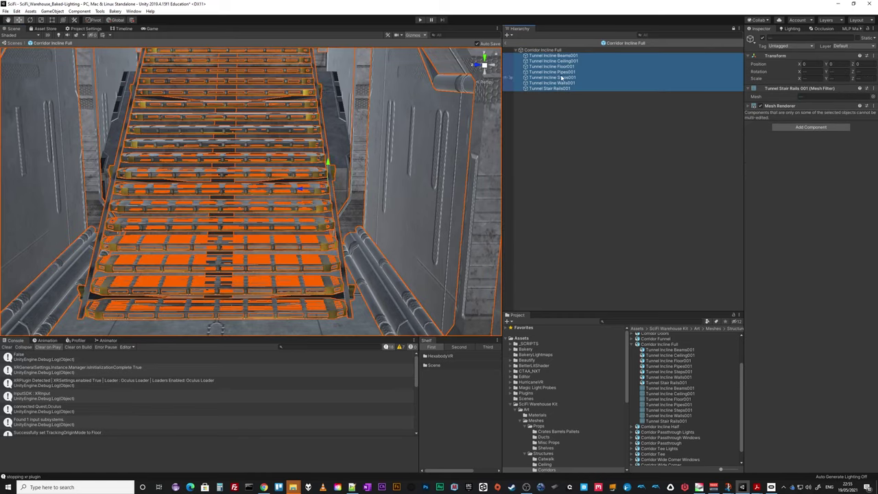
left_click(562, 78, "ctrl")
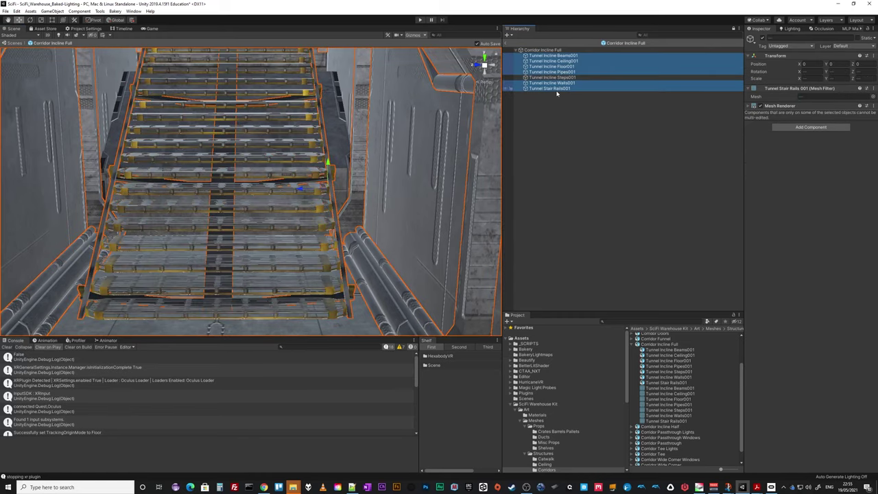
left_click(762, 39)
right_click_drag(450, 176, 333, 190)
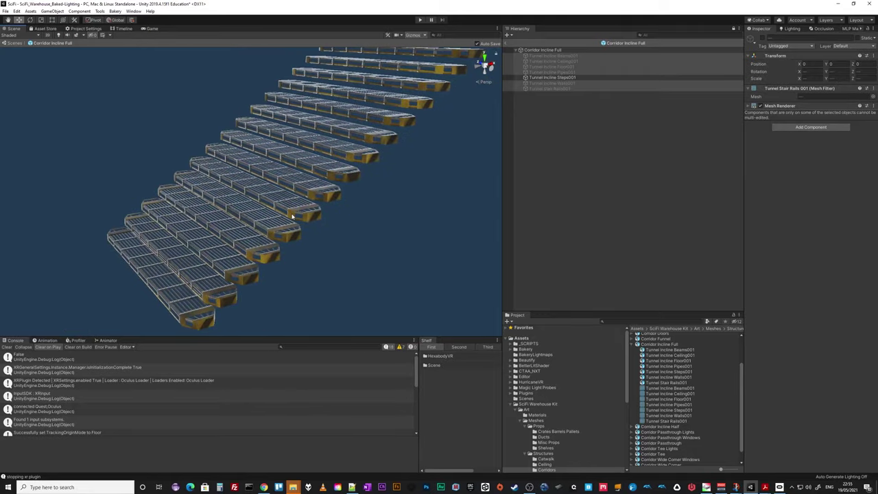
Inspect the vertex and triangle details of the mesh asset used by the isolated steps' Mesh Collider
left_click(295, 214)
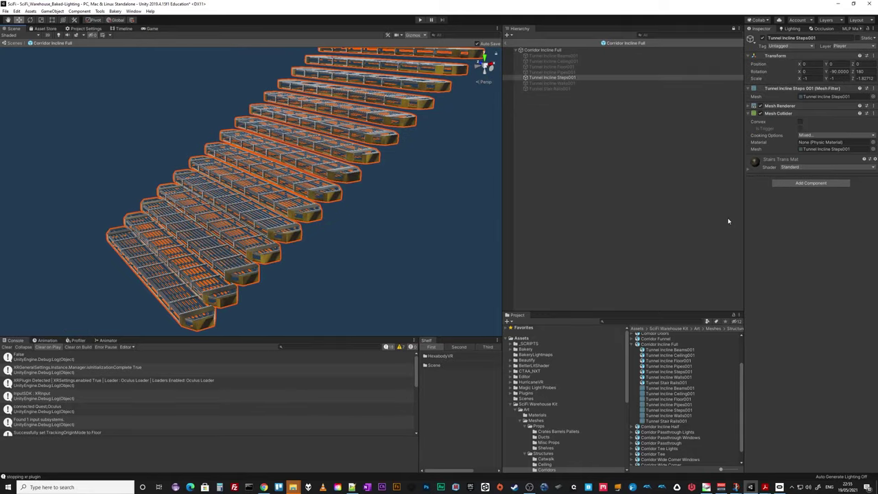
left_click(816, 150)
left_click(684, 400)
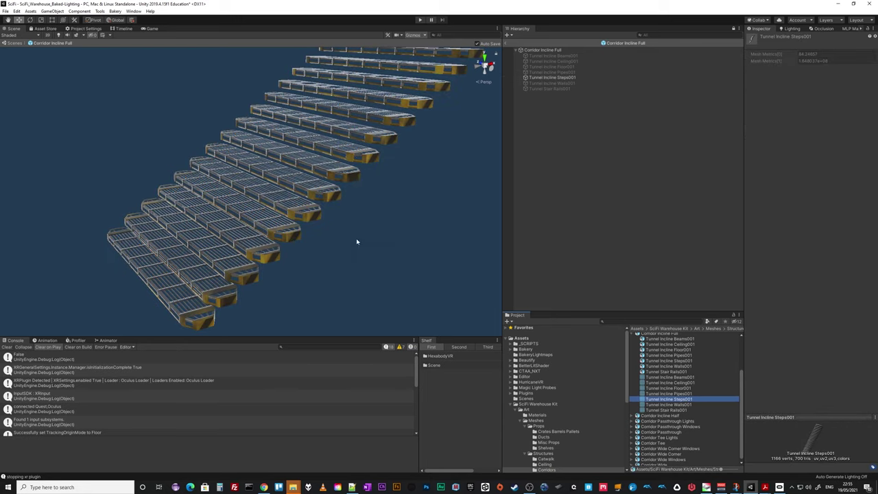
right_click_drag(356, 242, 428, 194)
Add a 3D cube as a child of Tunnel Incline Steps001
right_click(543, 77)
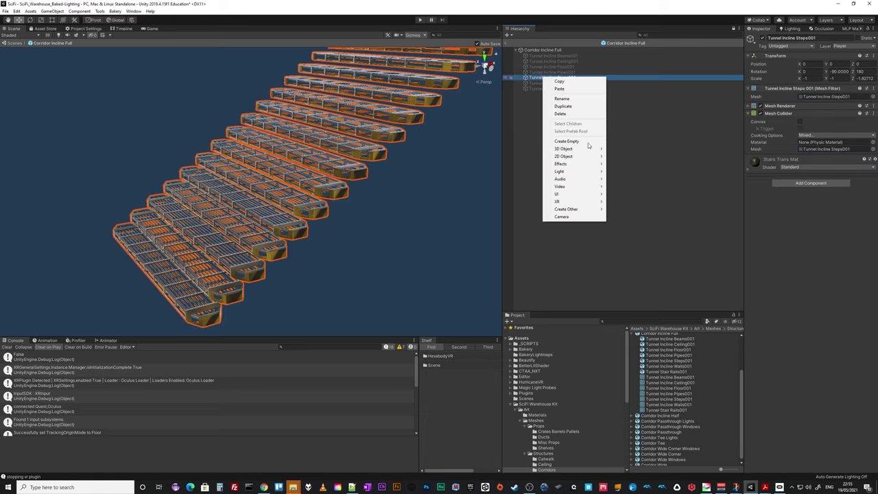
mouse_move(574, 150)
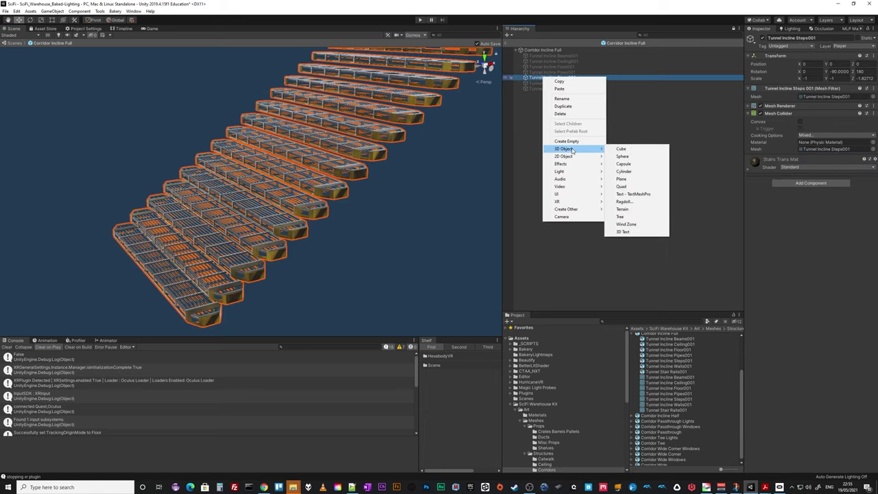
left_click(621, 149)
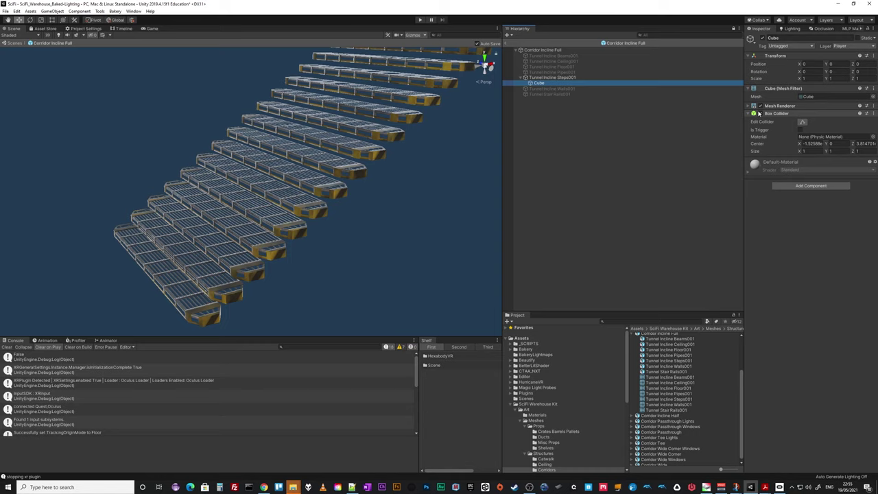
Move the cube along its Z axis to about 1.81 so it sits clear beside the stairs
scroll(428, 192, "down", 3)
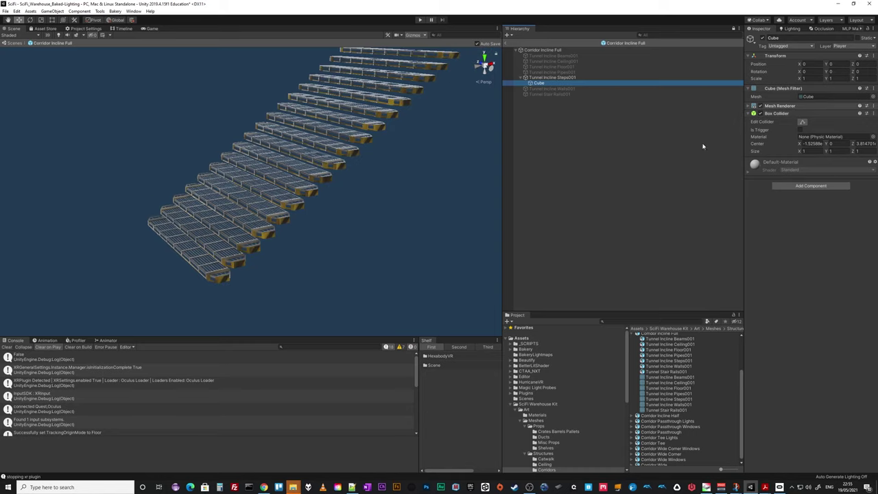
scroll(411, 216, "down", 5)
middle_click_drag(490, 214, 532, 236)
left_click_drag(400, 221, 295, 195)
right_click_drag(295, 195, 366, 209)
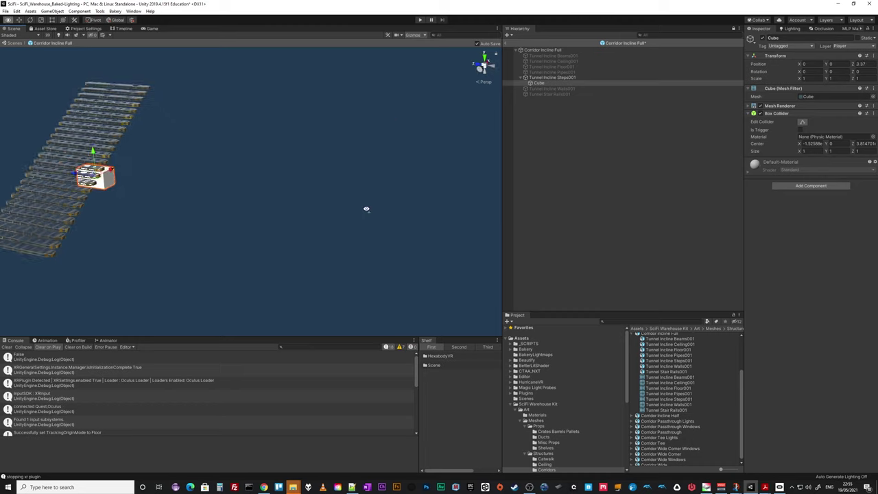
left_click_drag(367, 209, 335, 212, "alt")
left_click_drag(269, 201, 315, 208)
right_click_drag(474, 244, 419, 247)
middle_click_drag(419, 247, 239, 228)
Scale the cube into a slab of about 10.99 × 0.3 × 2.72 and rotate it about -36.9° around Z to match the stair slope
key("e")
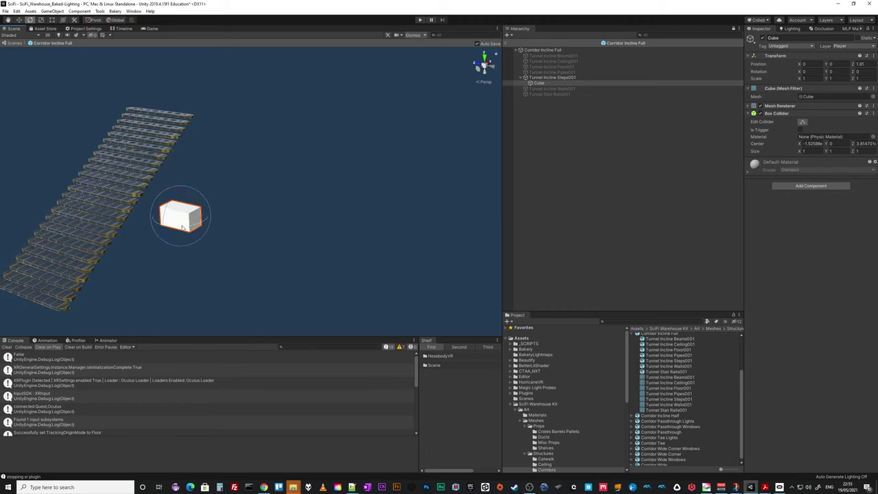
key("r")
left_click_drag(199, 207, 343, 151)
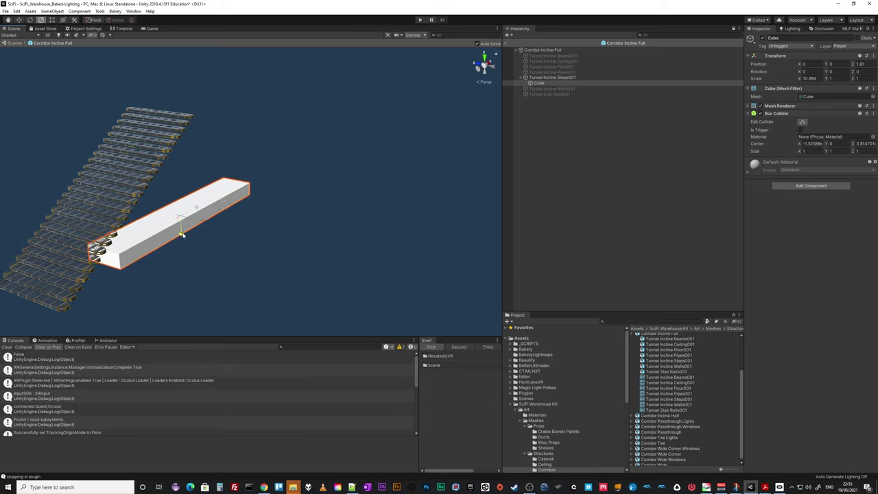
left_click_drag(182, 235, 243, 231)
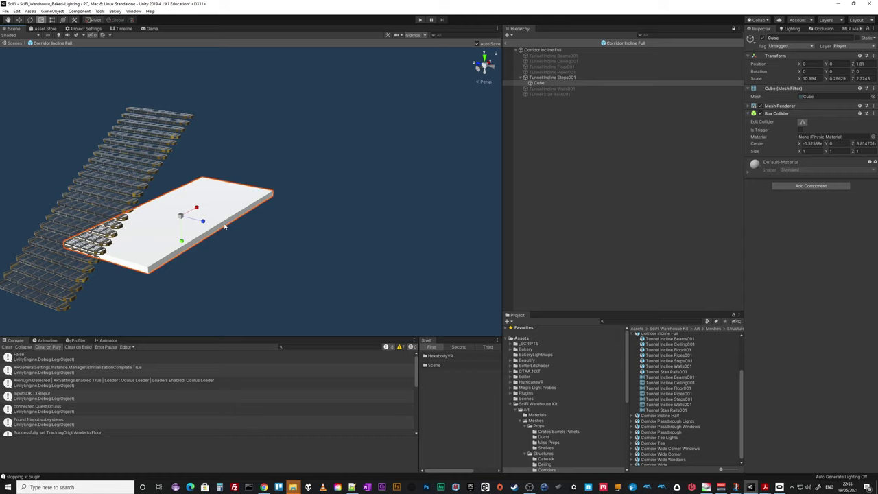
key("e")
left_click_drag(204, 208, 164, 247)
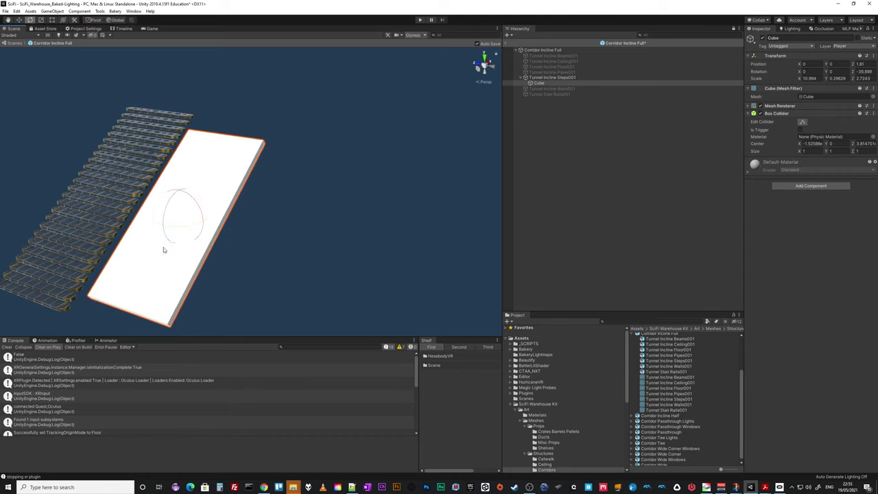
Move the slab over the stair steps, to about 5.71 on X and 2.81 on Y, and check its fit in perspective
left_click(484, 83)
right_click_drag(346, 207, 246, 202)
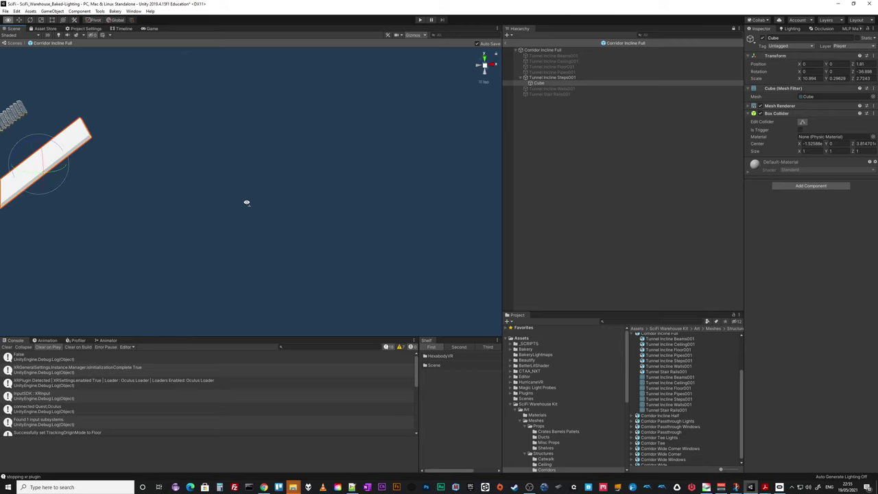
middle_click_drag(247, 203, 359, 233)
key("w")
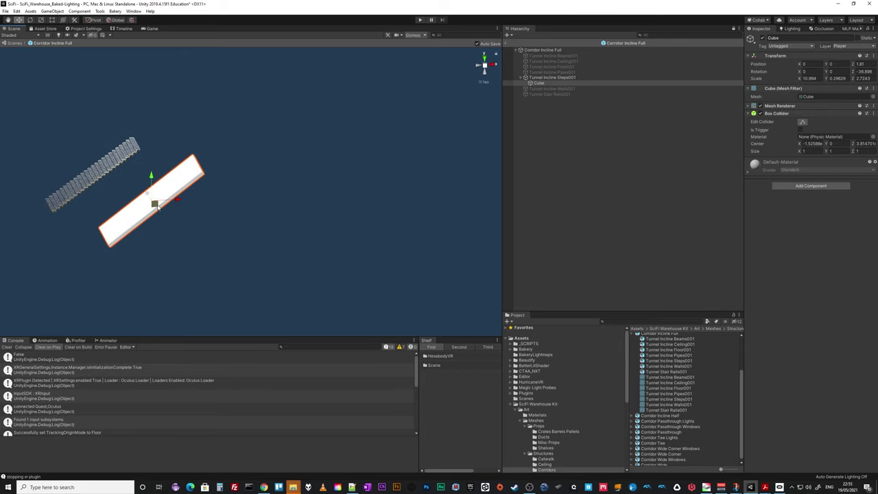
left_click_drag(156, 204, 97, 179)
right_click_drag(108, 234, 108, 231)
left_click_drag(107, 231, 136, 234, "alt")
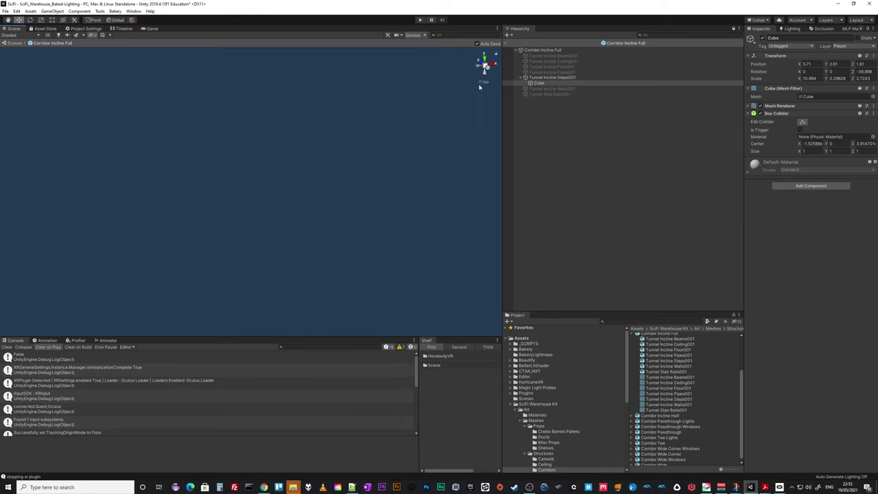
left_click(486, 66)
key("f")
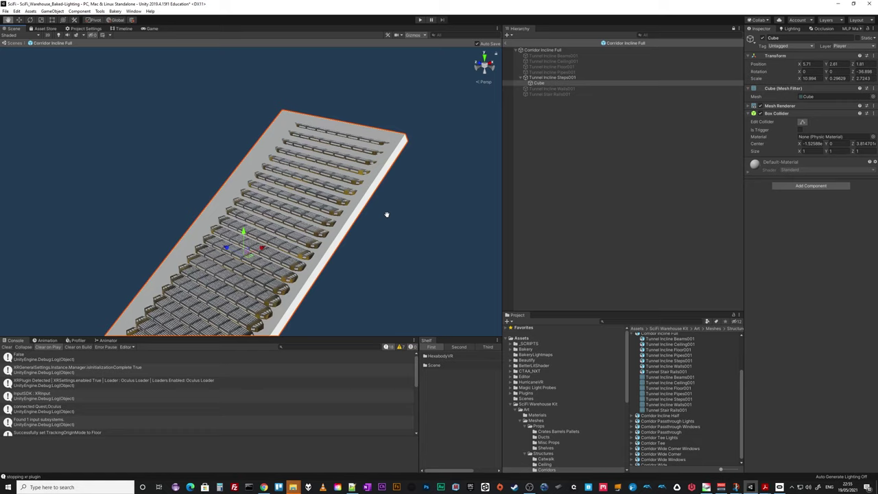
Remove the Mesh Renderer and Mesh Filter components from the cube, keeping only its Box Collider
left_click(761, 106)
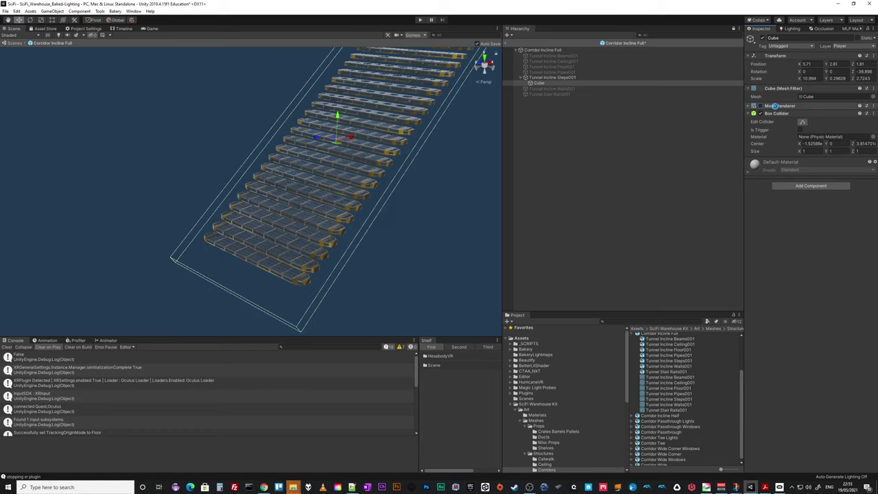
right_click(779, 107)
left_click(797, 119)
right_click(783, 88)
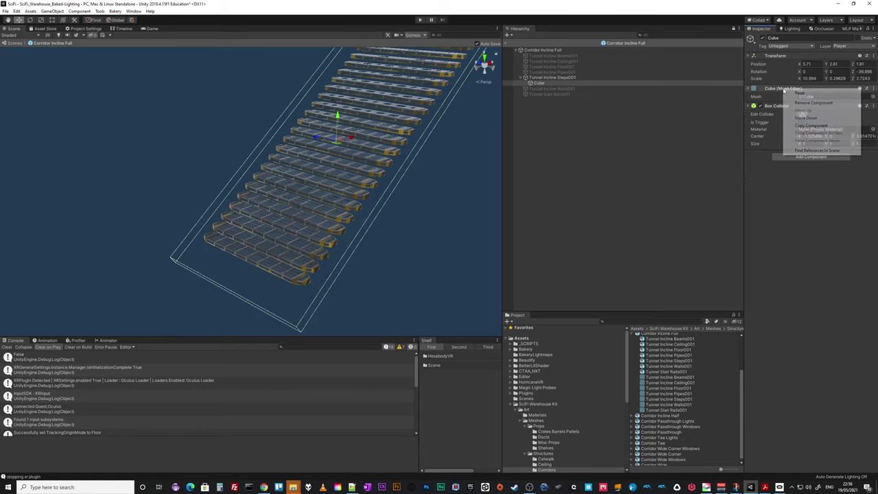
left_click(803, 103)
right_click_drag(386, 247, 385, 234)
Delete the Cube child object from Tunnel Incline Steps001
left_click(529, 84)
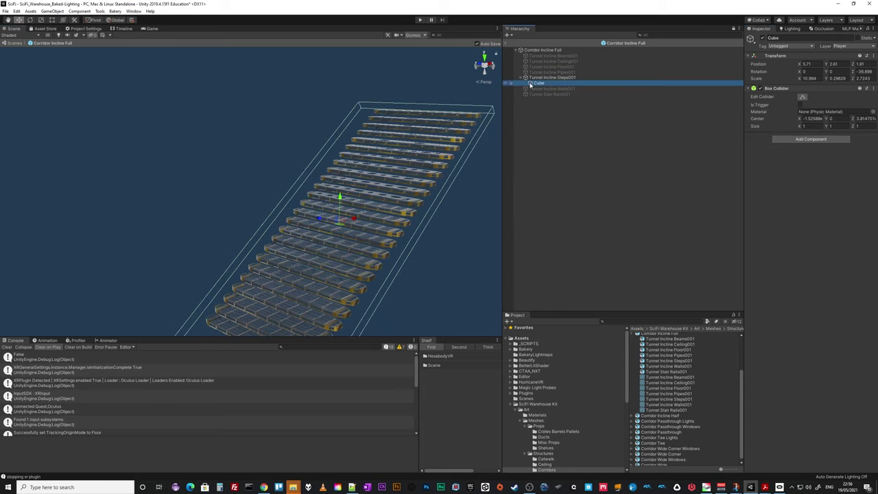
key("Delete")
left_click(530, 83)
key("Delete")
Open Technie's Hull Painter for Tunnel Incline Steps001 and dock its window beneath the hierarchy
left_click(549, 77)
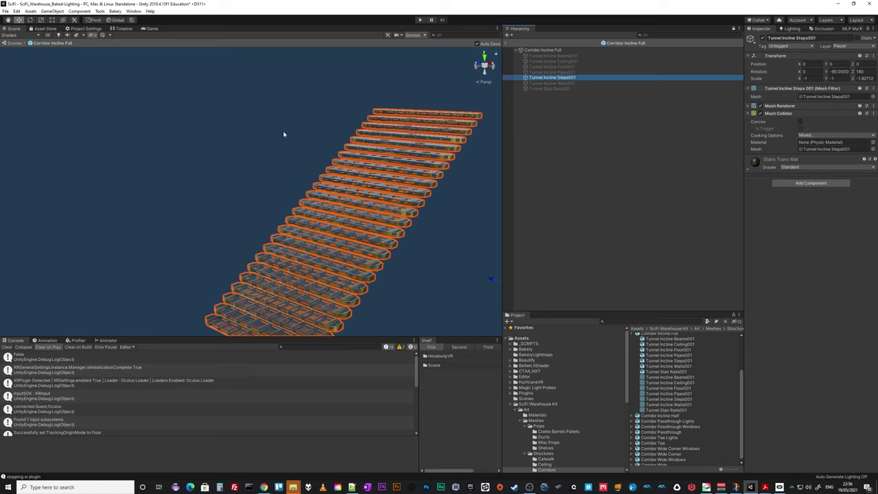
left_click(132, 12)
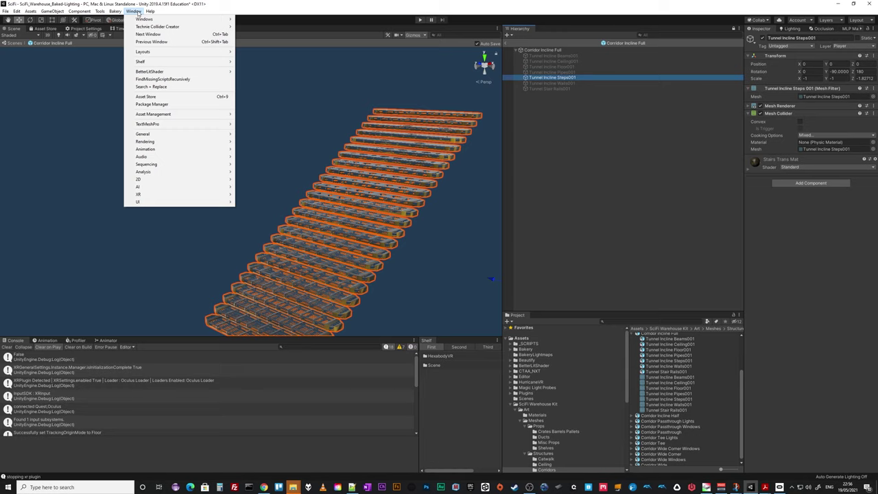
mouse_move(153, 28)
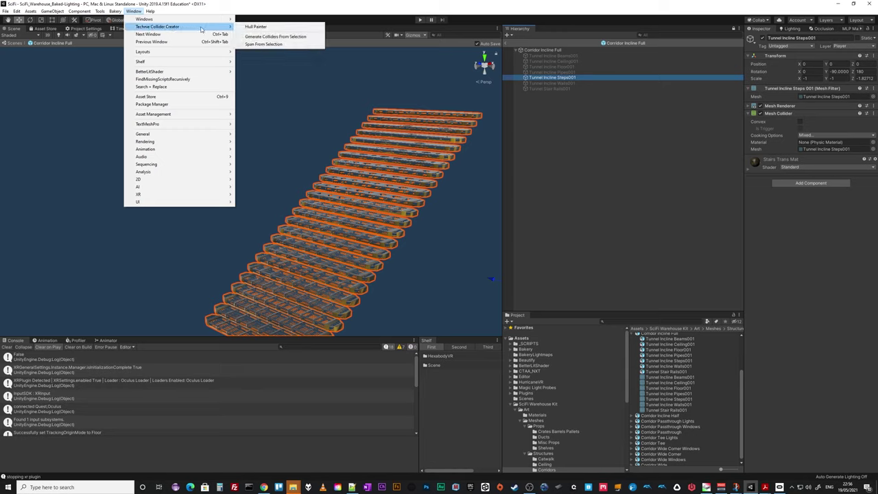
left_click(260, 28)
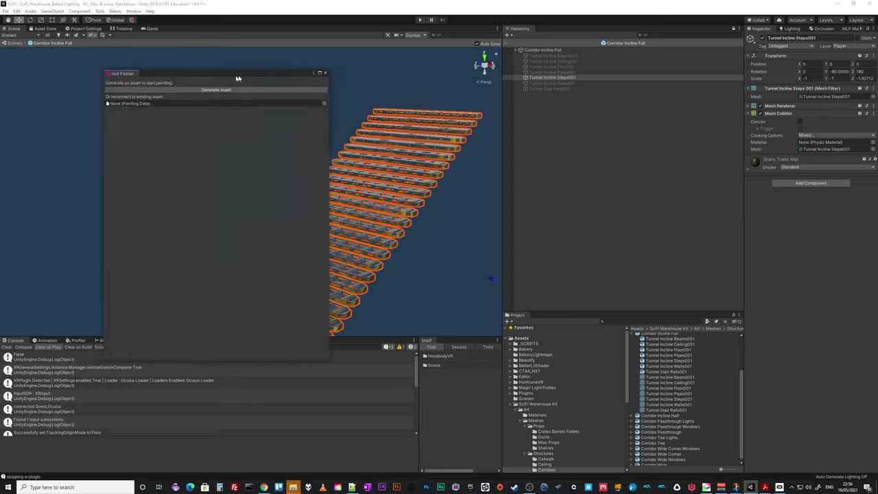
mouse_move(236, 76)
left_mouse_down()
mouse_move(254, 58)
mouse_move(571, 135)
mouse_move(552, 129)
left_mouse_up()
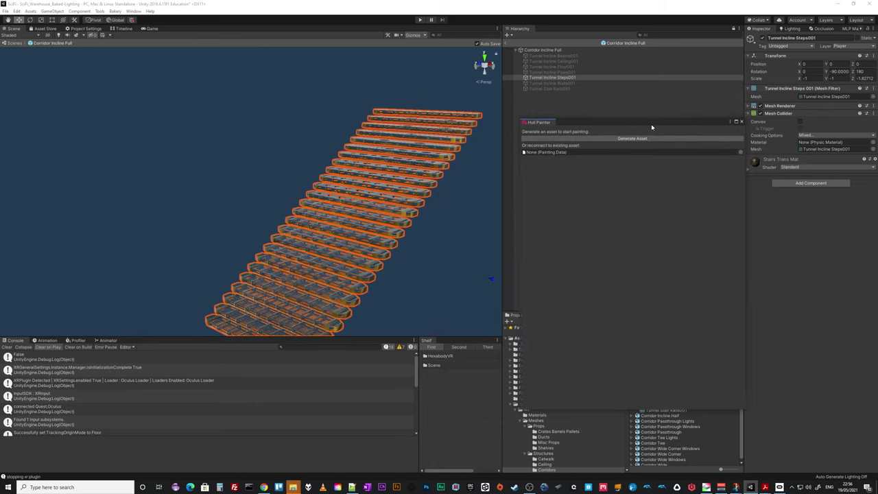
left_click_drag(652, 127, 656, 127)
mouse_move(549, 124)
left_mouse_down()
mouse_move(565, 270)
mouse_move(506, 278)
mouse_move(506, 203)
mouse_move(551, 304)
mouse_move(570, 171)
mouse_move(573, 220)
mouse_move(589, 128)
left_mouse_up()
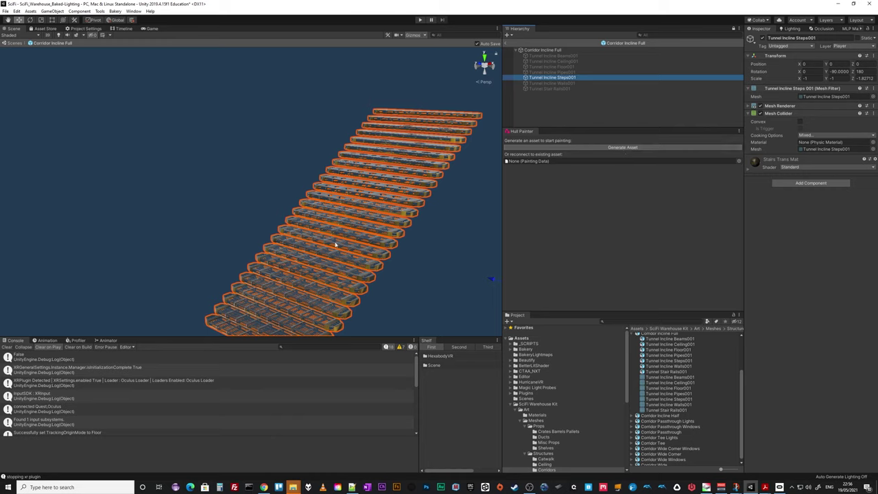
Generate the hull painting asset for Tunnel Incline Steps001 and check the Technie folder in the project assets
middle_click_drag(405, 254, 384, 244)
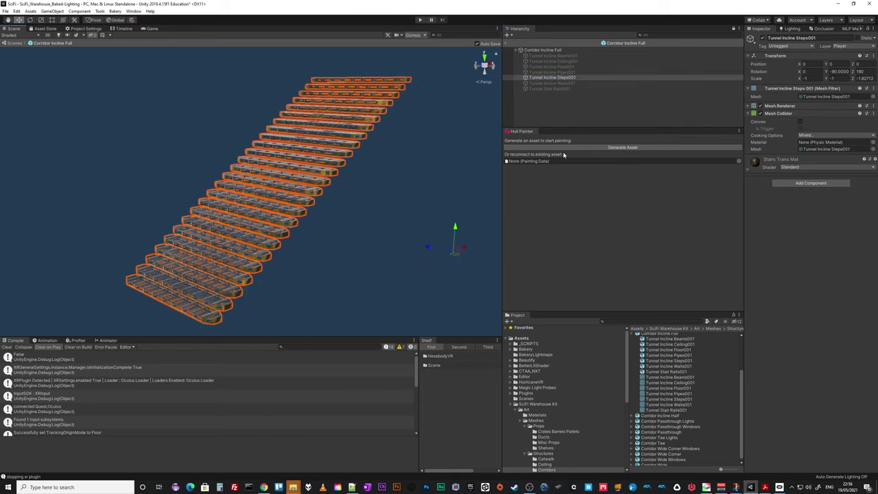
left_click(626, 148)
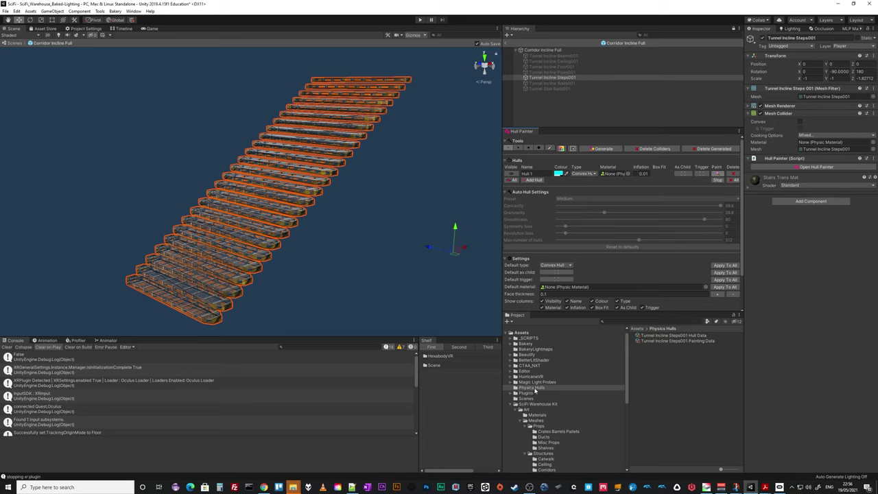
left_click(512, 405)
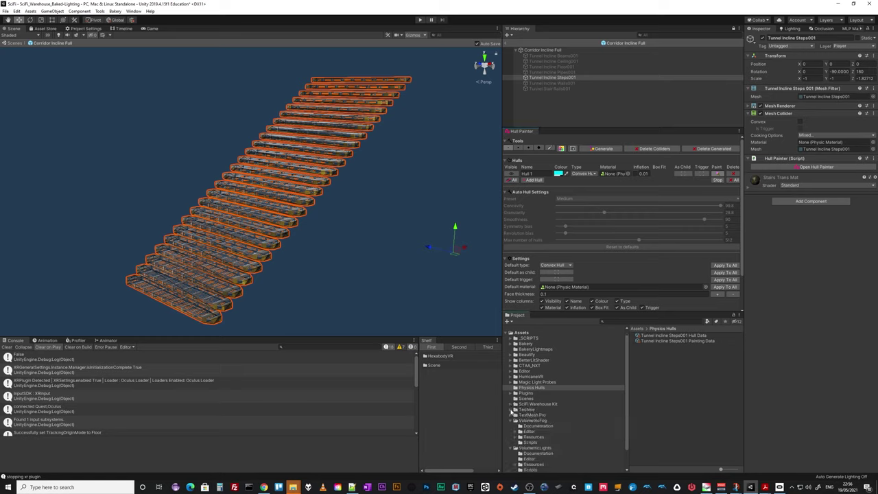
left_click(511, 410)
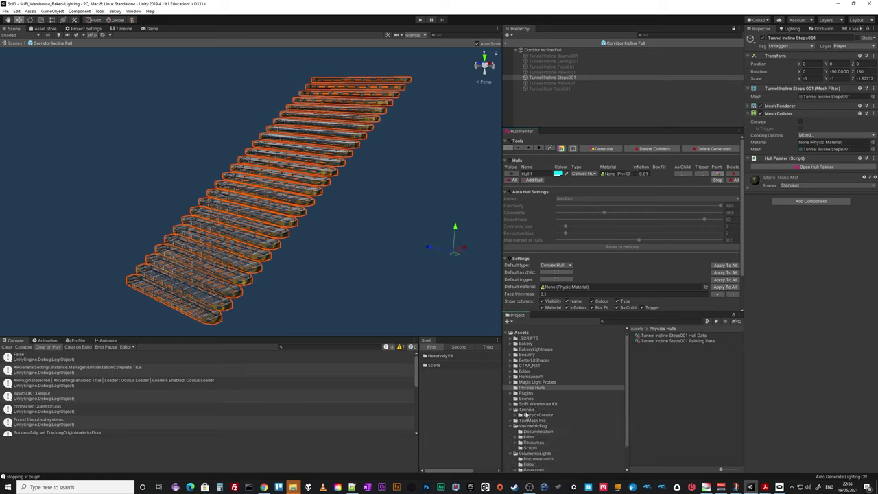
left_click(512, 409)
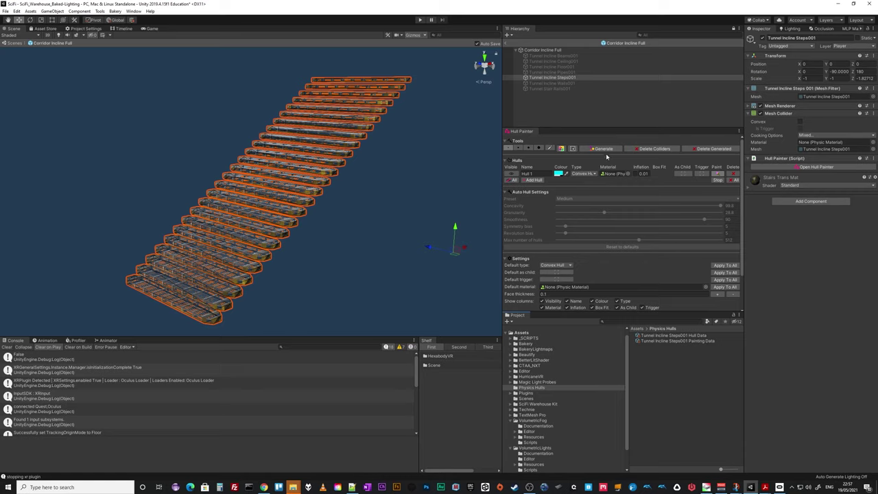
Undock the Hull Painter as a floating window placed beside the stair model
mouse_move(508, 133)
left_mouse_down()
mouse_move(476, 139)
mouse_move(481, 194)
left_mouse_up()
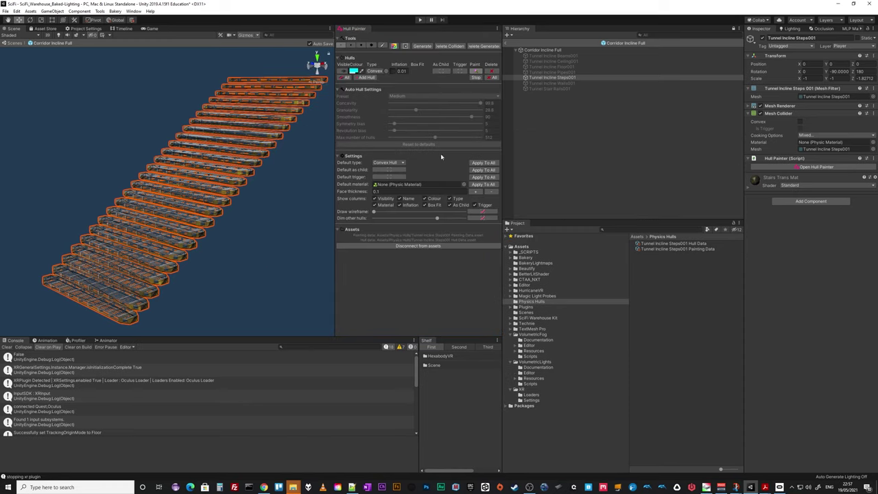
mouse_move(350, 31)
left_mouse_down()
mouse_move(402, 94)
mouse_move(516, 146)
mouse_move(439, 154)
left_mouse_up()
mouse_move(429, 6)
left_mouse_down()
mouse_move(533, 83)
mouse_move(522, 61)
left_mouse_up()
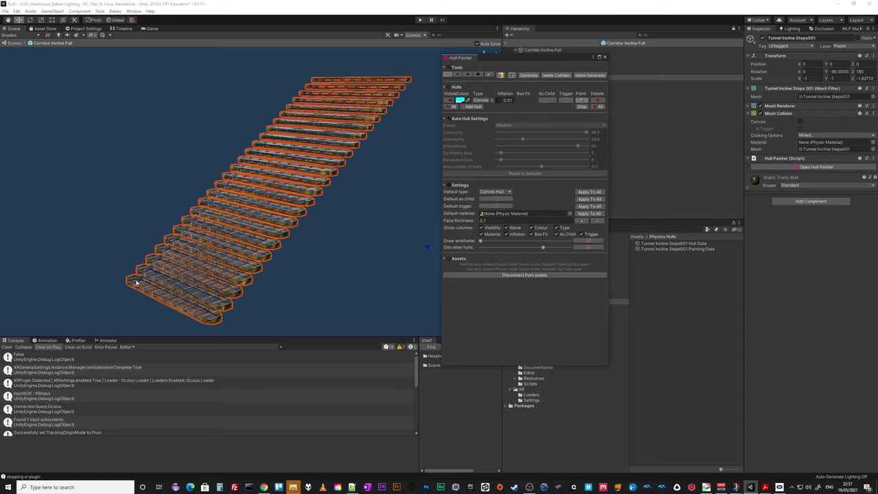
Paint Hull 1 over the top surface and front face of the lowest stair step
left_click_drag(182, 295, 180, 307)
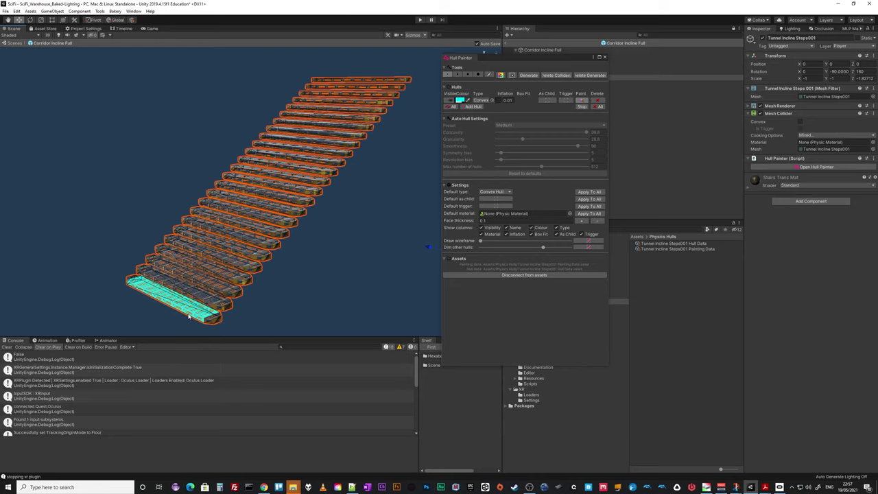
scroll(174, 314, "up", 5)
mouse_move(233, 314)
middle_mouse_down()
mouse_move(302, 247)
mouse_move(282, 265)
middle_mouse_up()
right_click_drag(278, 288, 277, 287)
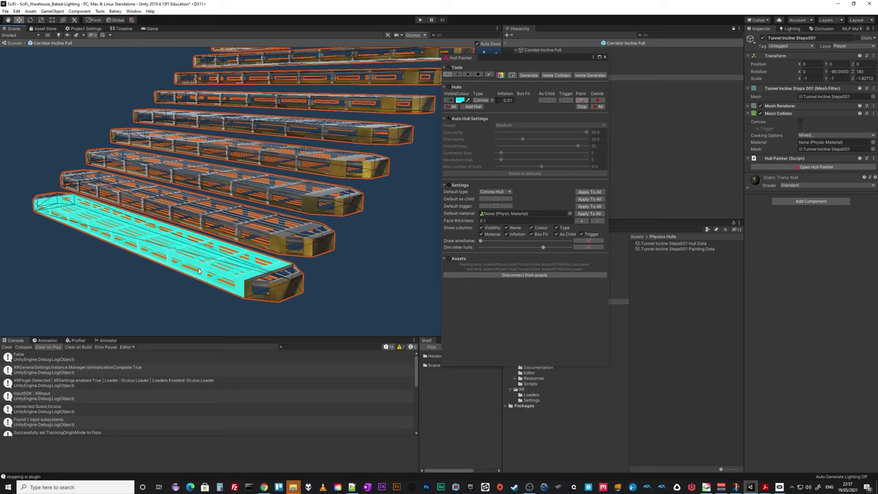
Toggle the hull paint on the lowest step's front face off and on, and clear the paint from its top surface
left_click(197, 271)
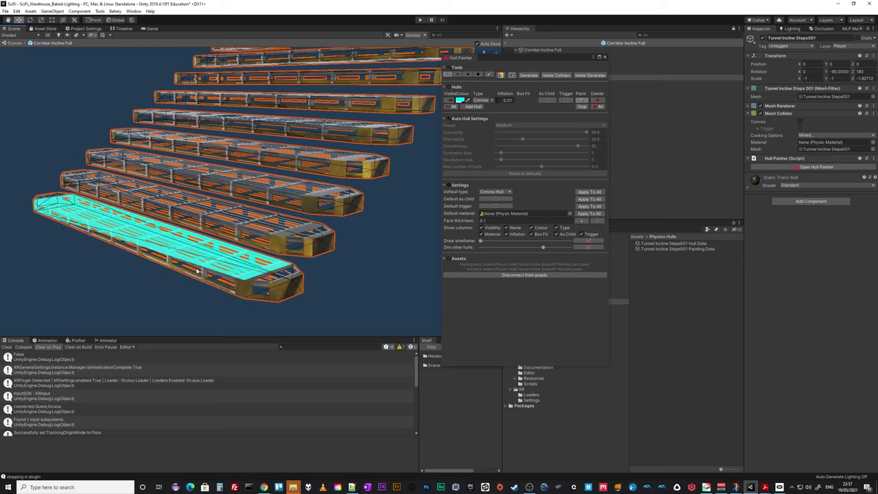
left_click(97, 233)
left_click(116, 239)
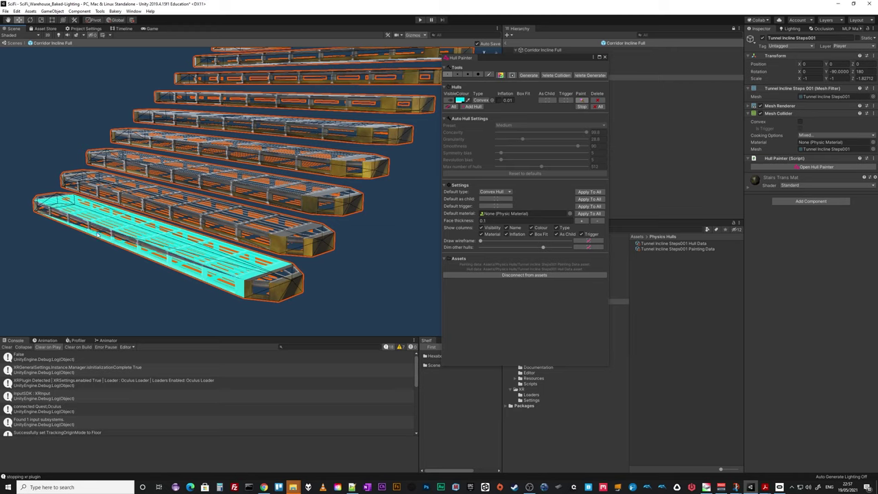
left_click(119, 238)
left_click_drag(130, 246, 101, 232)
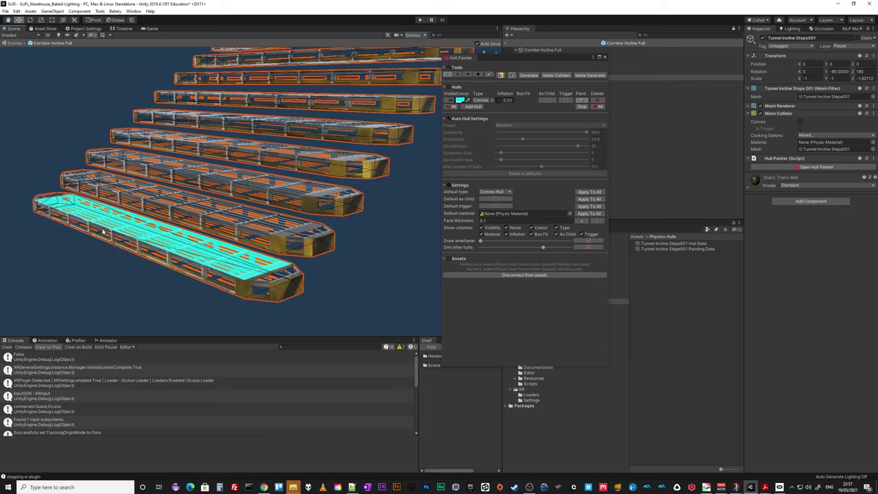
left_click(103, 233)
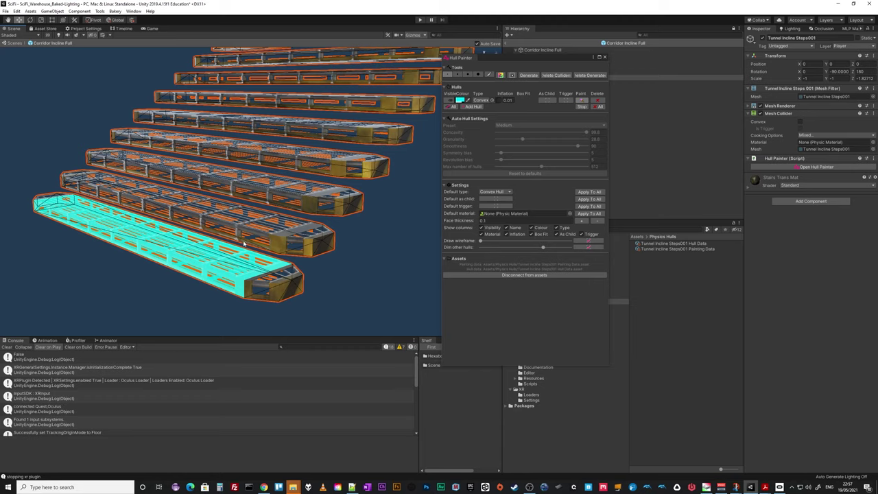
key("ctrl+z")
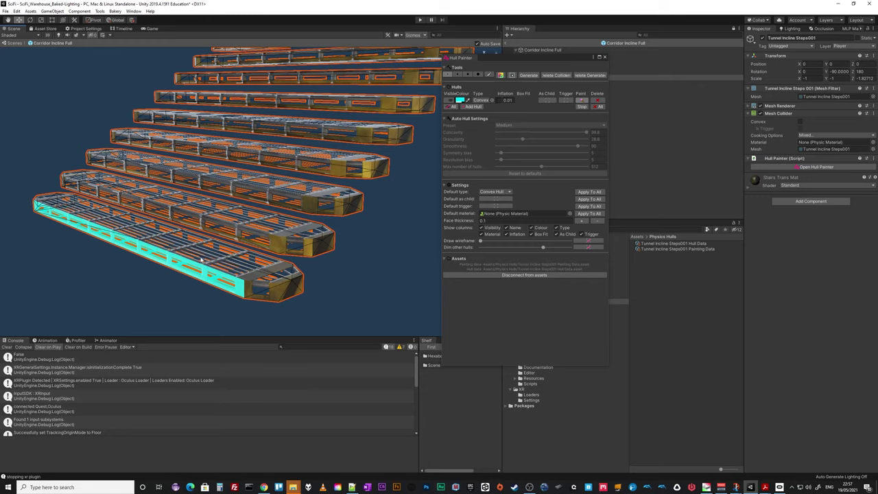
Paint Hull 1 over the top surface of the highest stair step
middle_click_drag(255, 206, 152, 303)
left_click_drag(152, 303, 230, 261, "alt")
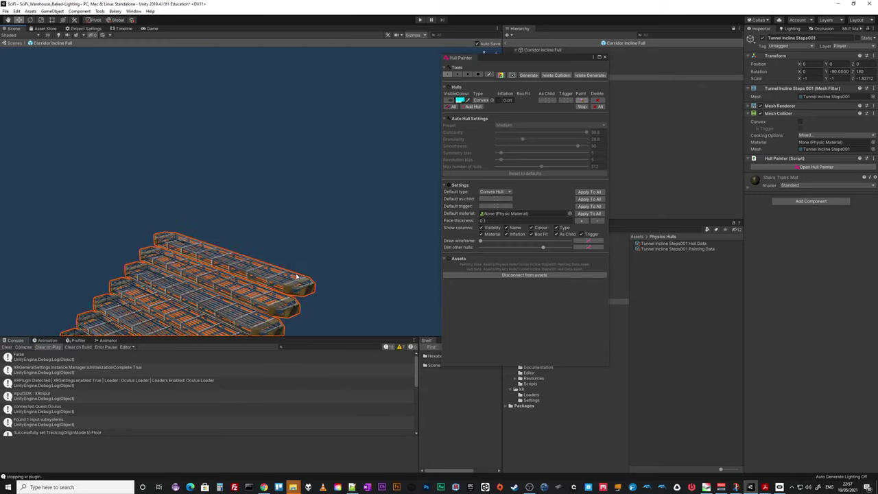
left_click(229, 260)
left_click(209, 250)
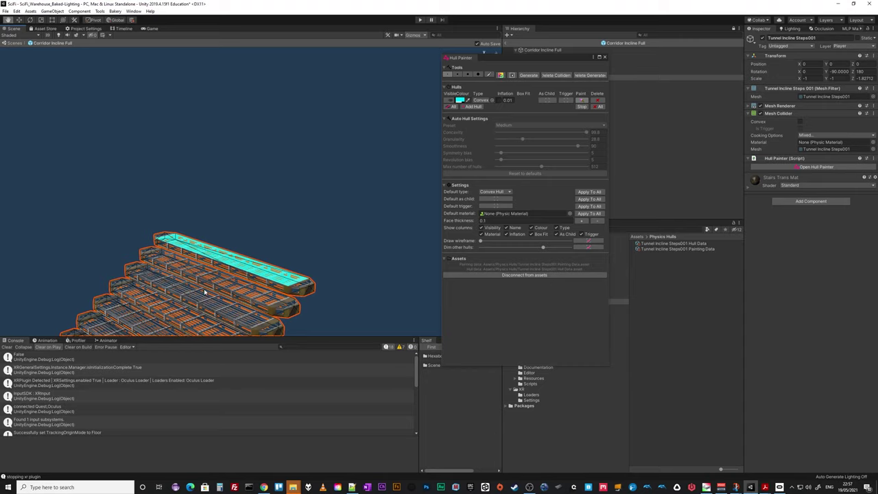
left_click_drag(205, 292, 239, 236, "alt")
scroll(240, 237, "down", 6)
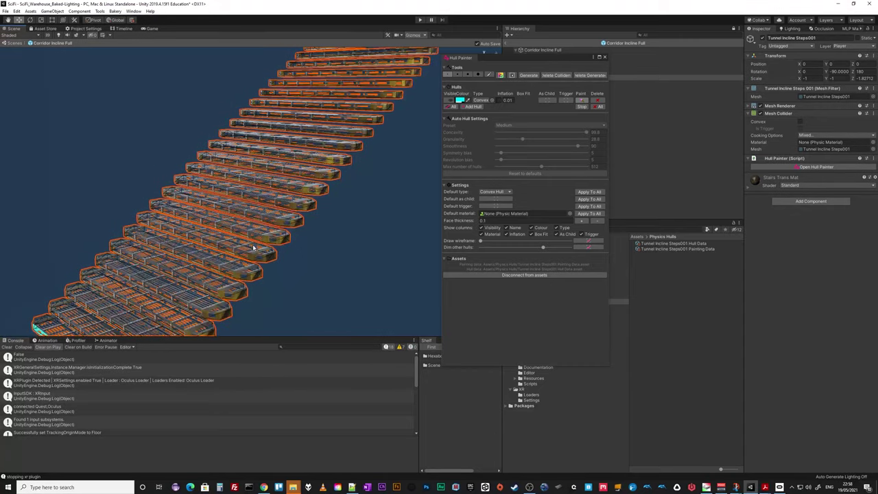
middle_click_drag(269, 241, 268, 243)
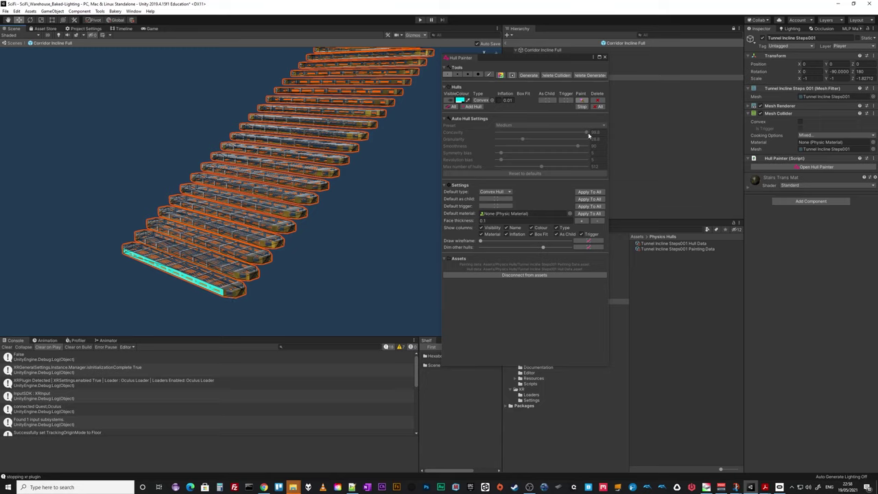
Widen the Hull Painter window so the hull table shows its full name, type and material columns
left_click_drag(607, 213, 664, 213)
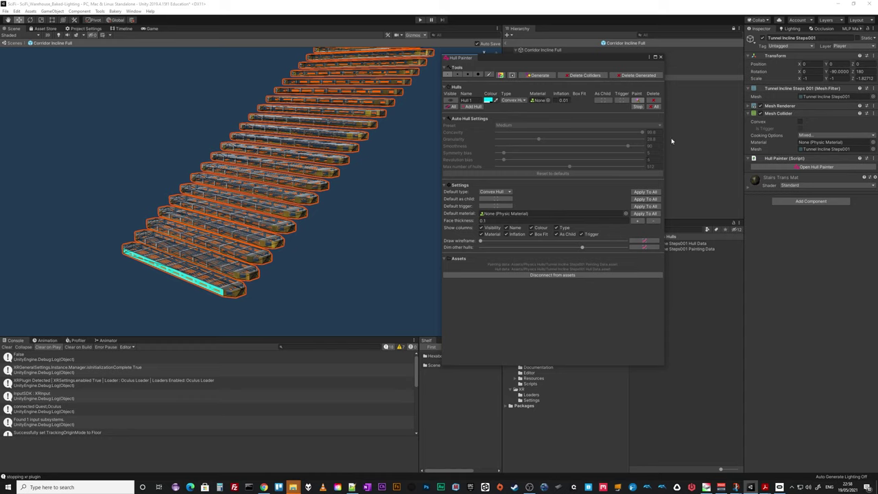
left_click_drag(665, 138, 720, 138)
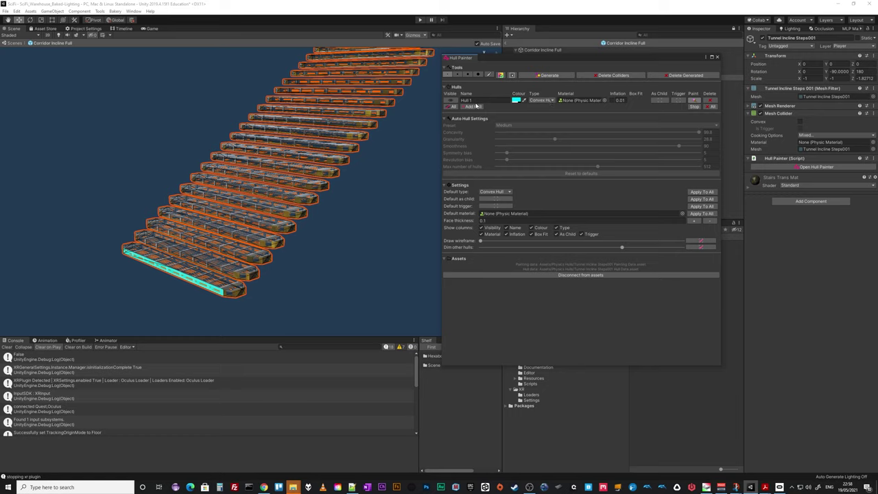
left_click(463, 101)
Switch Hull 1's collider type to Box and back to Convex Hull
left_click(547, 101)
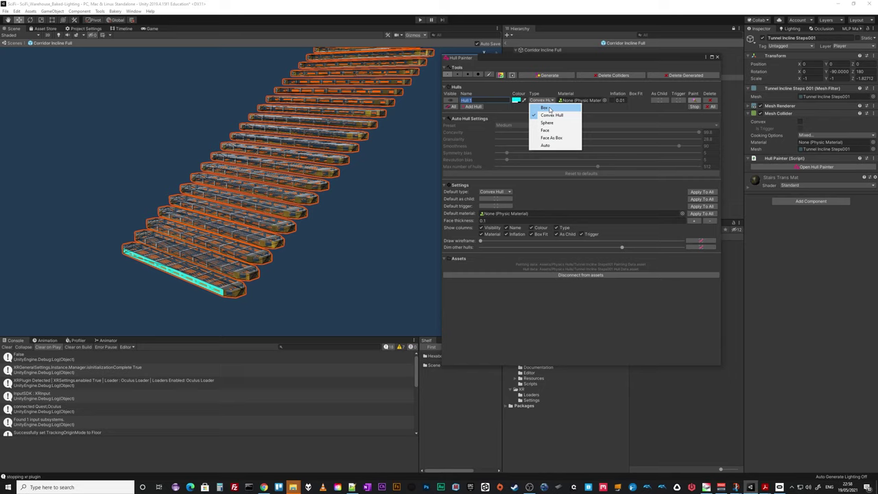
left_click(549, 108)
left_click(553, 102)
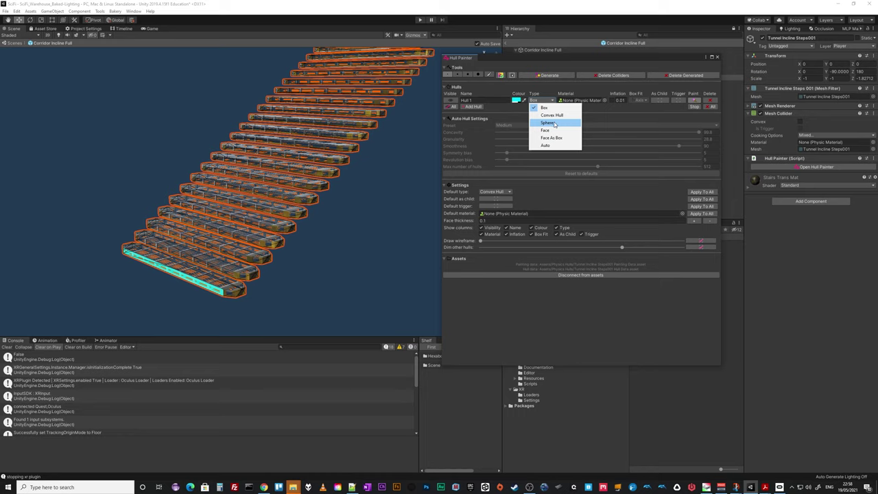
left_click(553, 115)
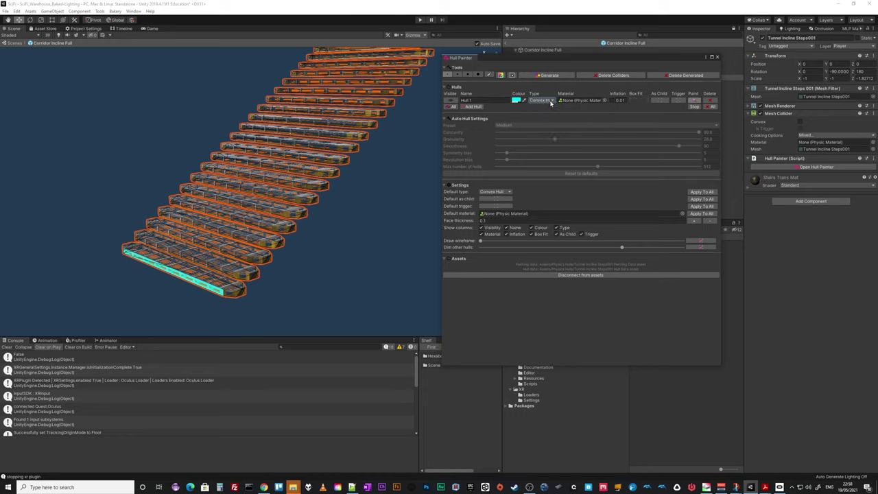
left_click(549, 102)
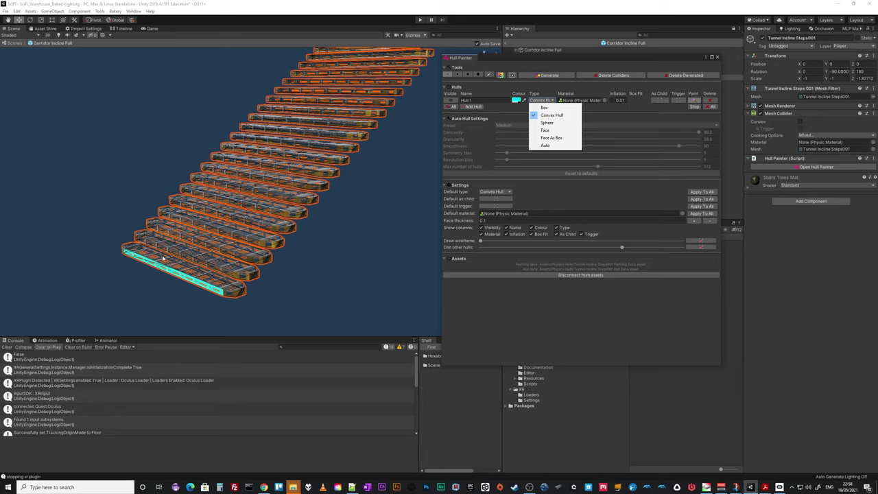
left_click(553, 115)
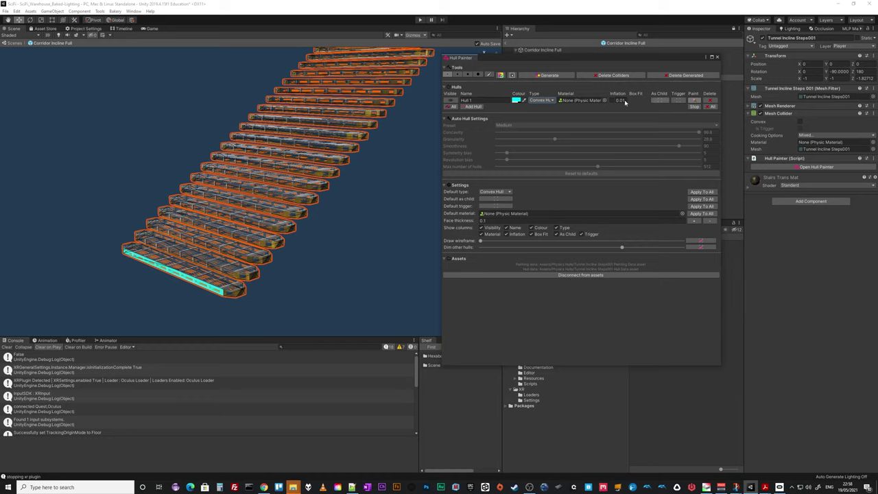
Try the Box type for Hull 1 by generating its collider, and delete the generated box collider
left_click(553, 100)
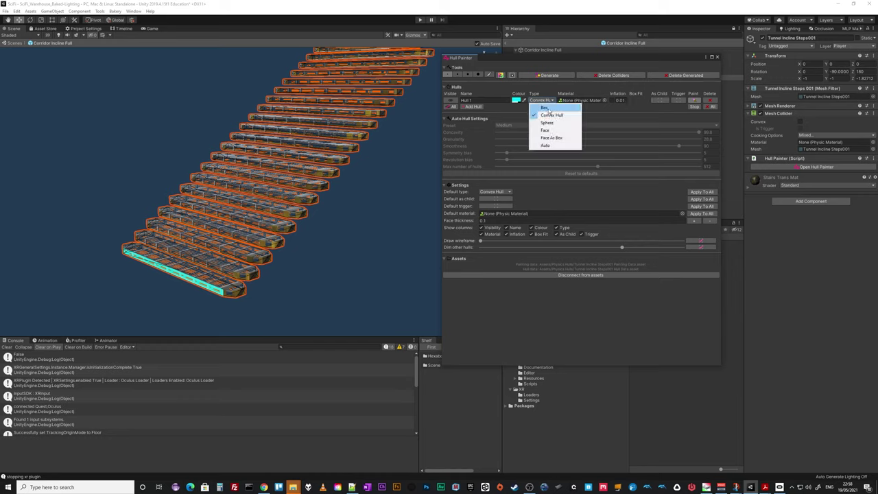
left_click(547, 110)
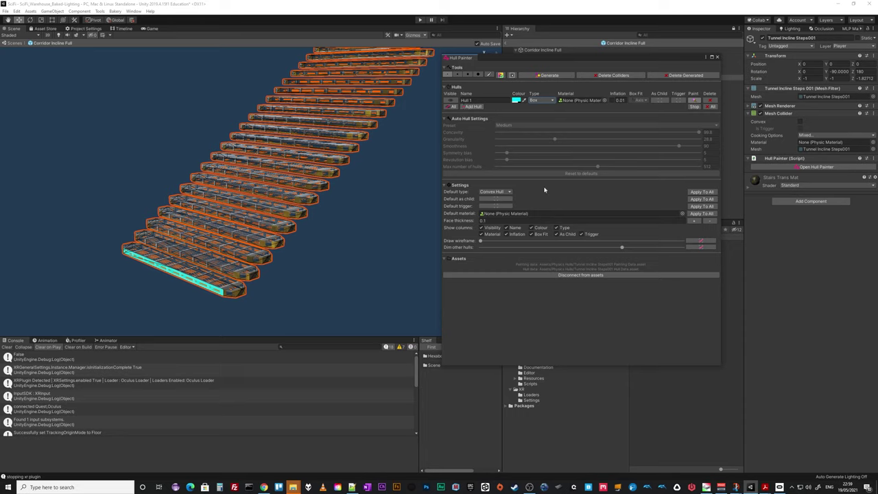
left_click(547, 76)
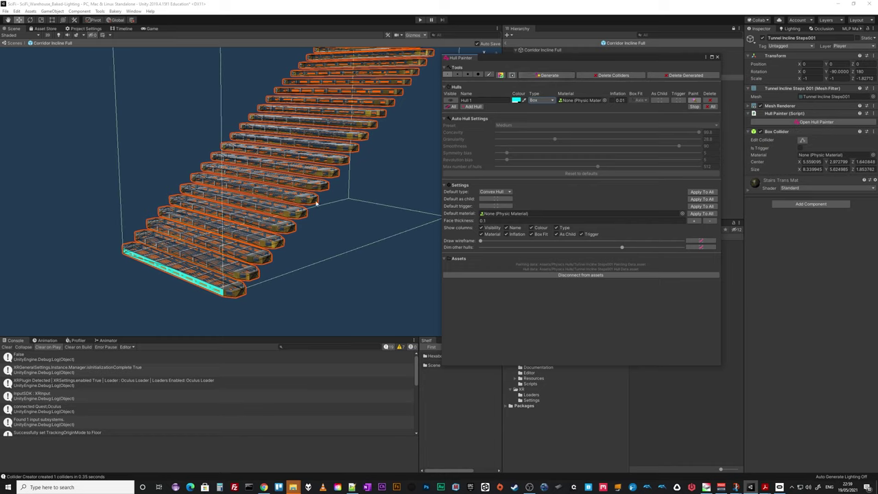
scroll(325, 238, "down", 2)
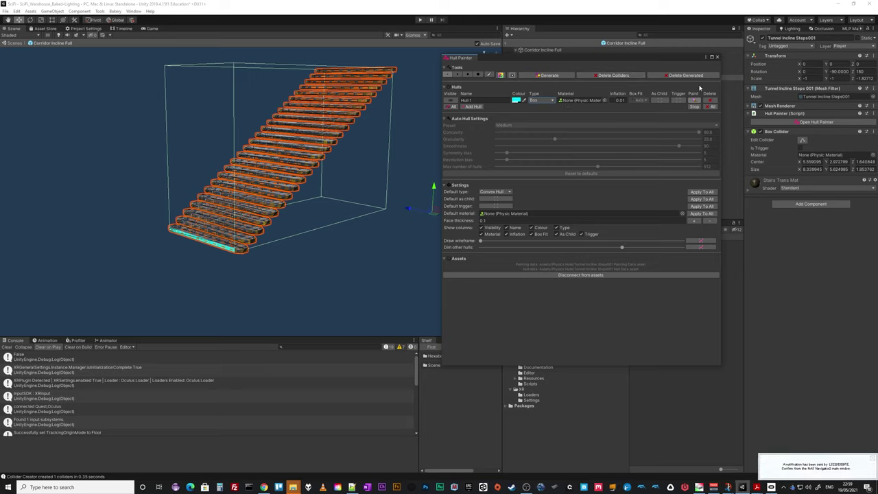
left_click(614, 75)
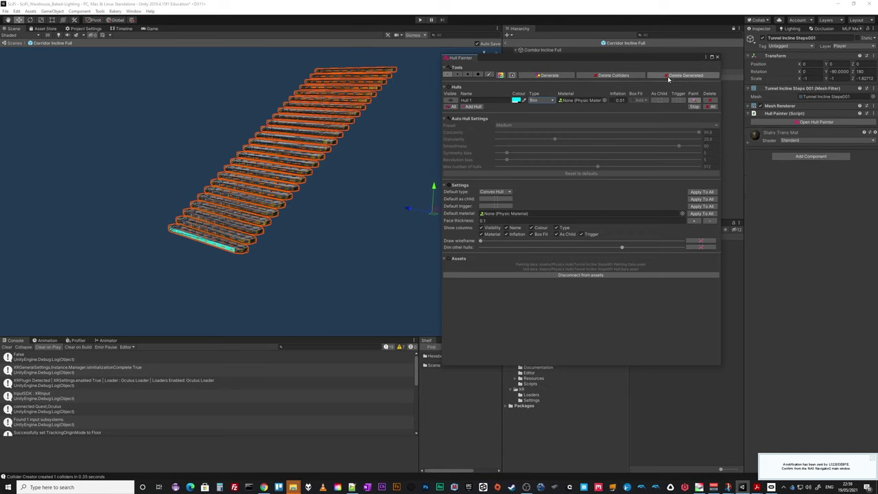
Set Hull 1's type to Convex Hull and generate its collider
left_click(552, 101)
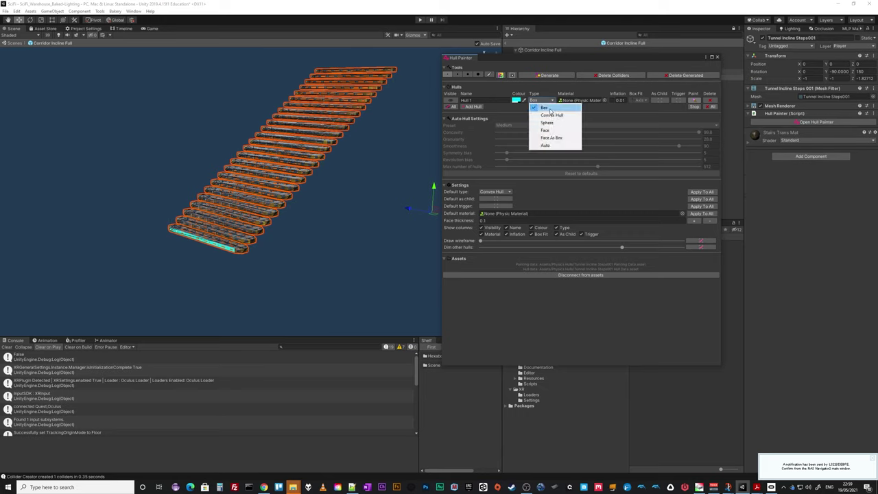
left_click(550, 117)
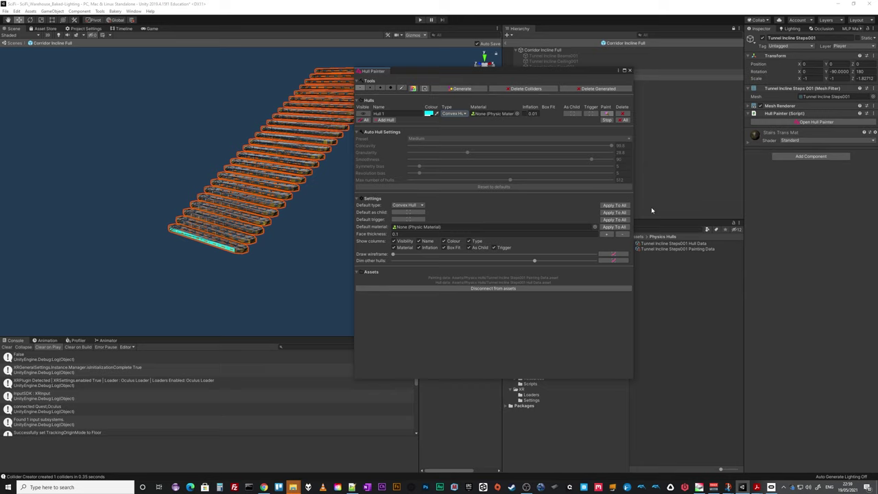
left_click_drag(459, 75, 521, 82)
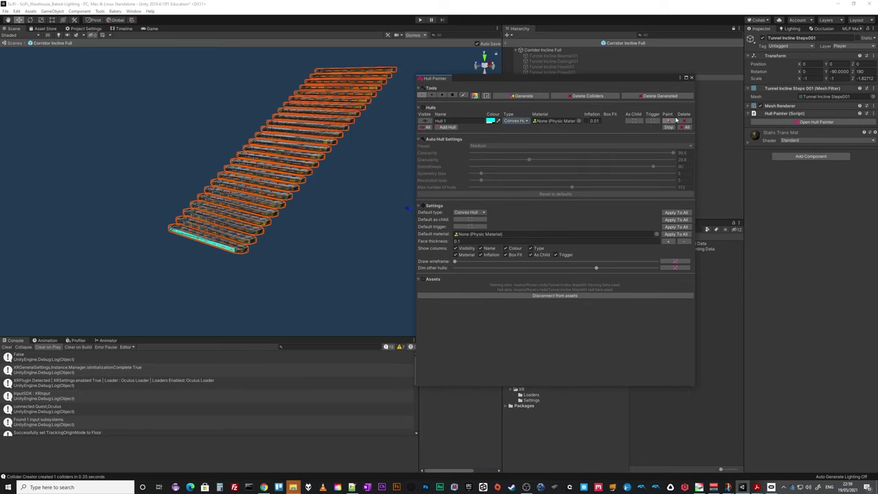
left_click(522, 95)
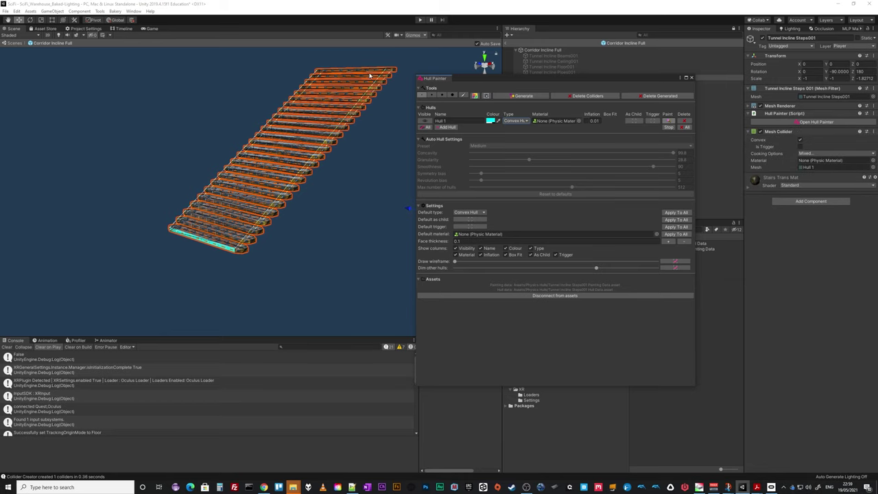
Examine how the generated convex collider follows the staircase between the lowest and highest steps
right_click_drag(220, 256, 224, 251)
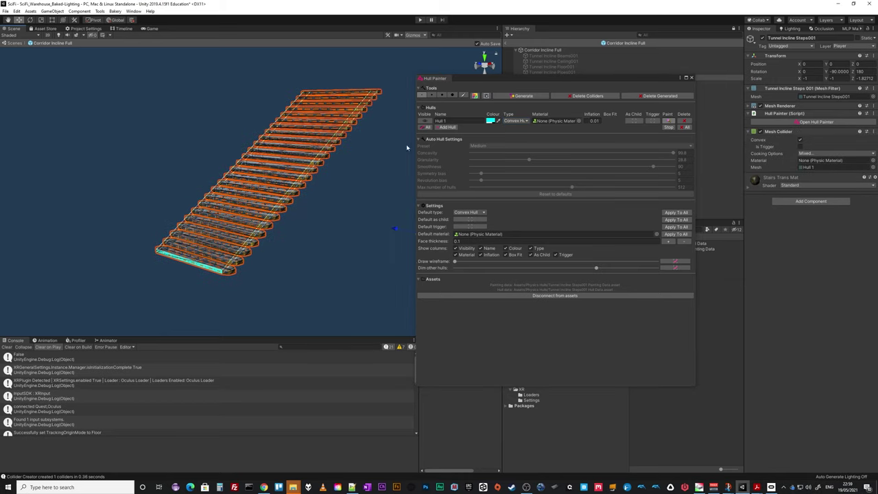
right_click_drag(270, 215, 265, 219)
key("w")
scroll(264, 218, "up", 4)
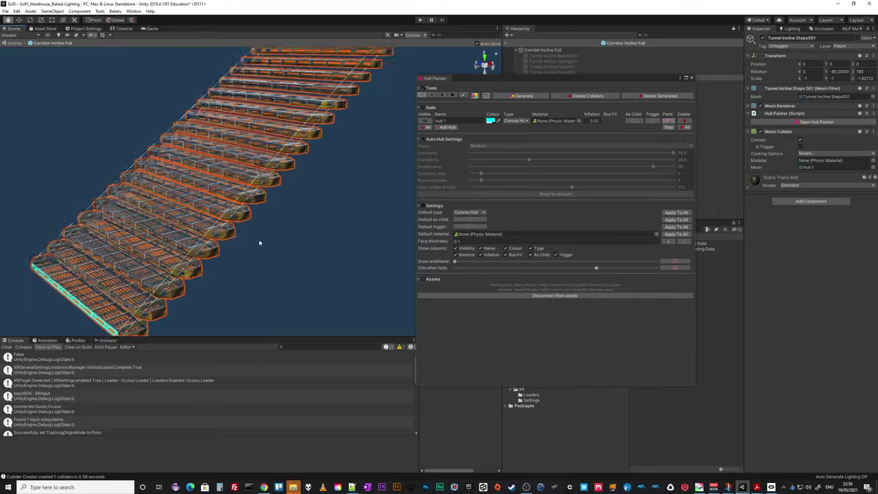
middle_click_drag(256, 268, 229, 288)
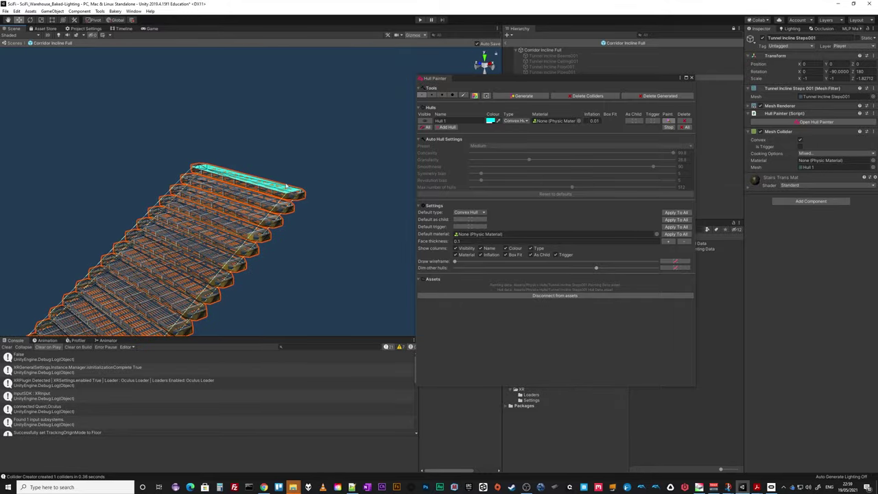
middle_click_drag(261, 203, 329, 157)
right_click_drag(189, 240, 259, 234)
scroll(261, 234, "up", 2)
middle_click_drag(261, 233, 357, 199)
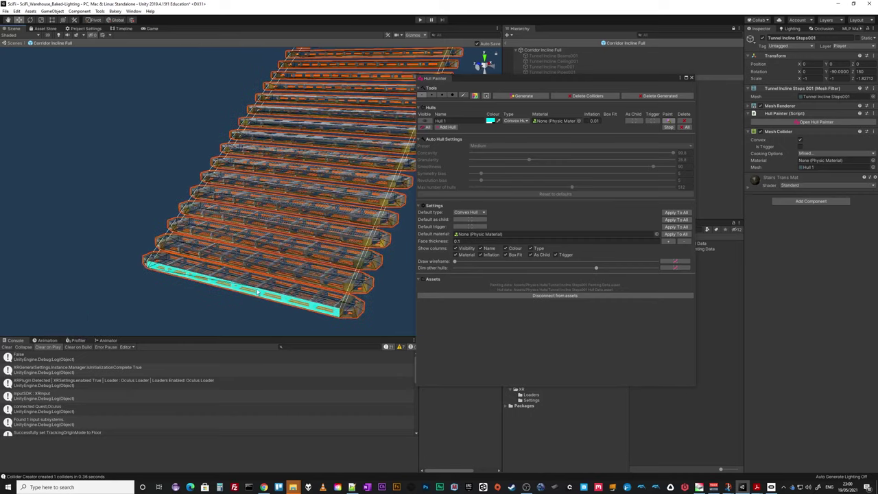
middle_click_drag(339, 147, 318, 168)
scroll(318, 168, "down", 3)
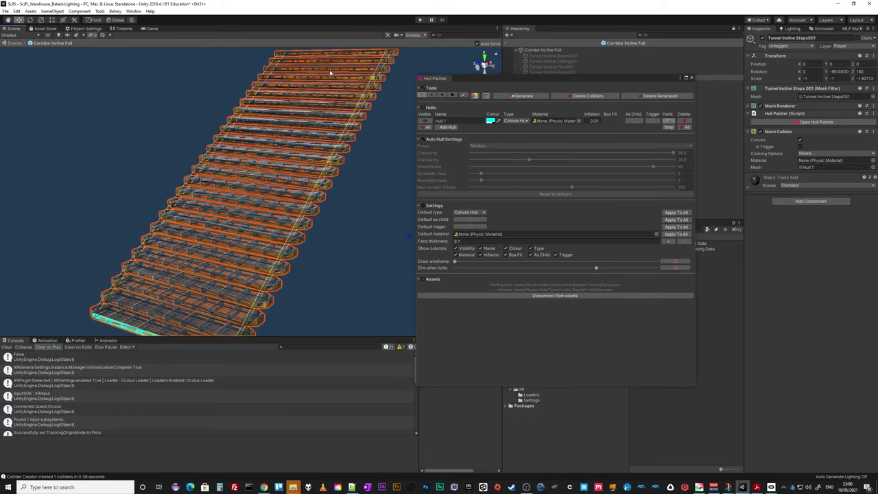
left_click_drag(325, 215, 312, 195, "alt")
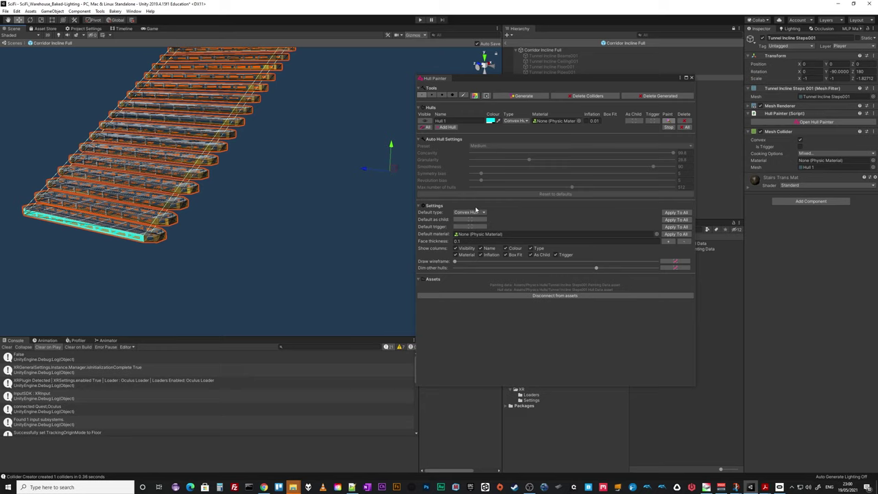
Add a second convex hull and paint it on the end faces of the lowest and highest stair steps
left_click(448, 127)
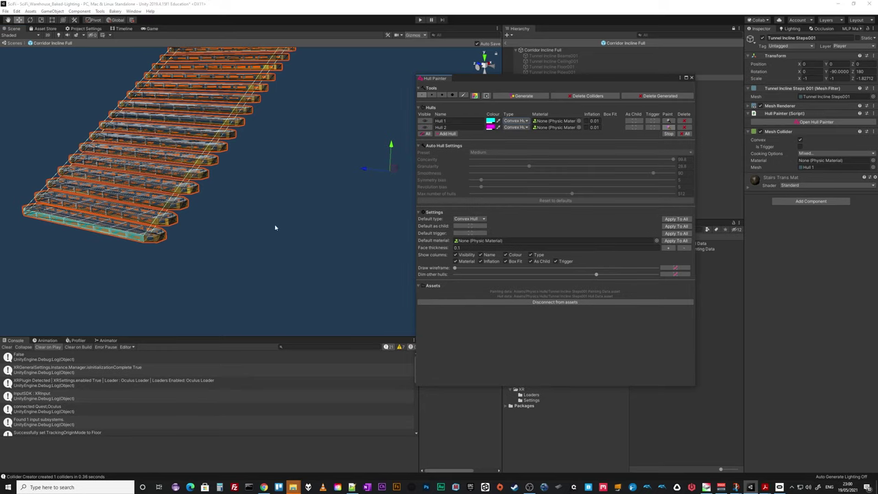
left_click(162, 238)
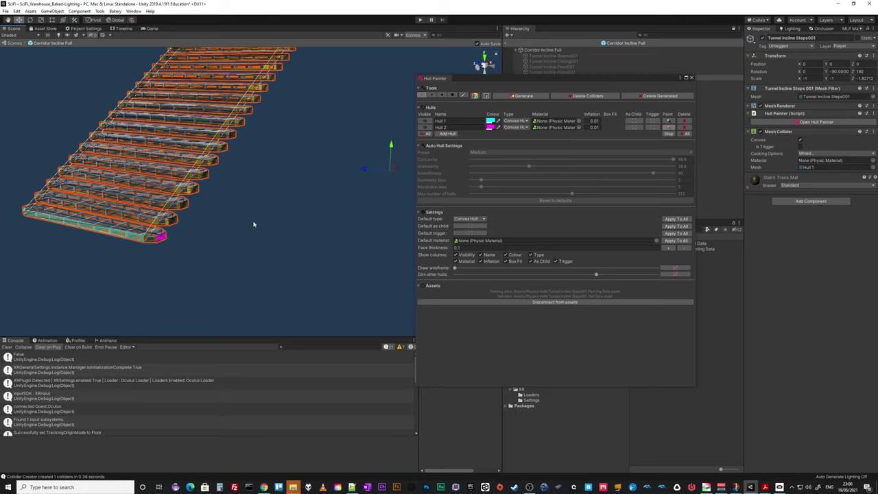
middle_click_drag(254, 224, 231, 259)
left_click(262, 113)
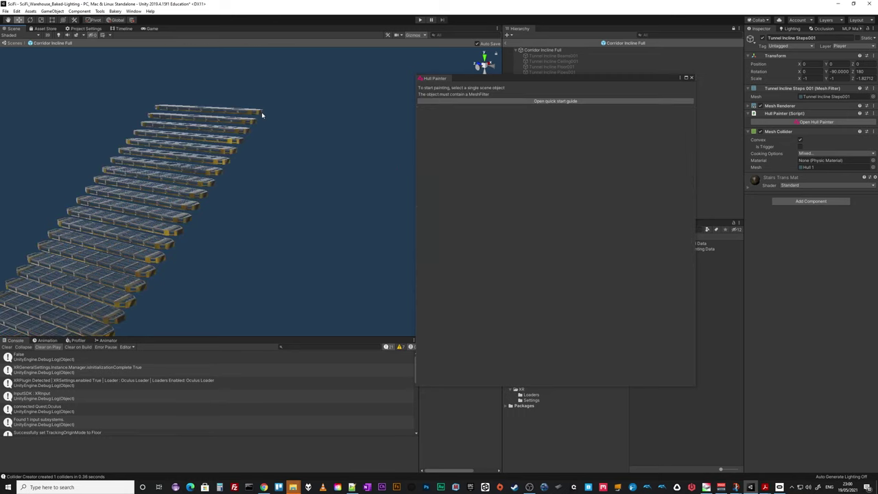
left_click(206, 197)
left_click(257, 117)
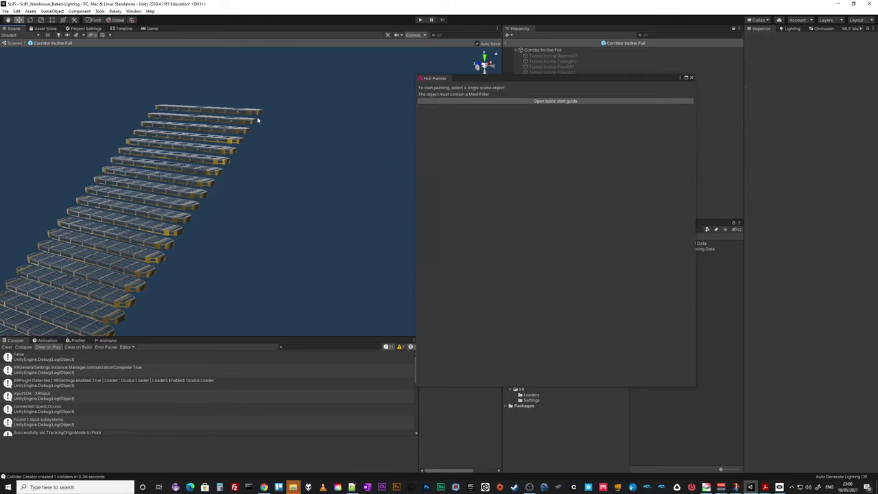
left_click(261, 113)
left_click(263, 114)
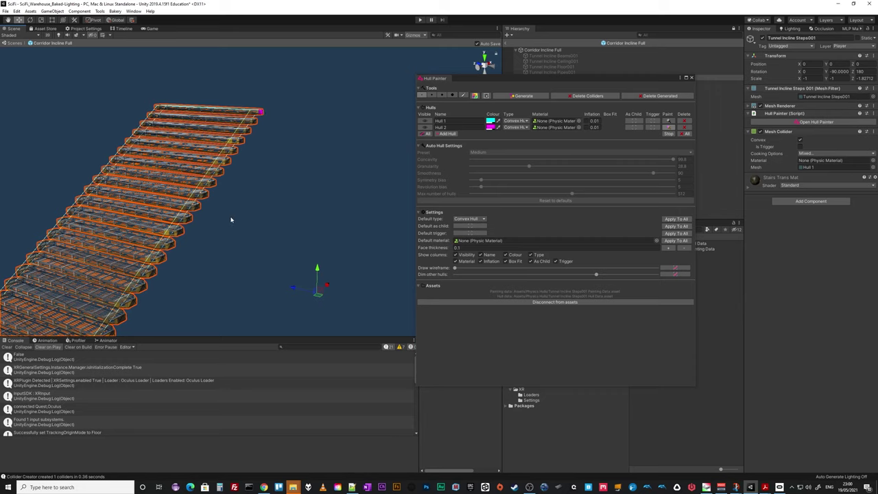
Paint Hull 2 over the remaining end faces of the lowest and highest stair steps
mouse_move(230, 219)
middle_mouse_down()
mouse_move(251, 179)
mouse_move(256, 185)
middle_mouse_up()
left_click(169, 264)
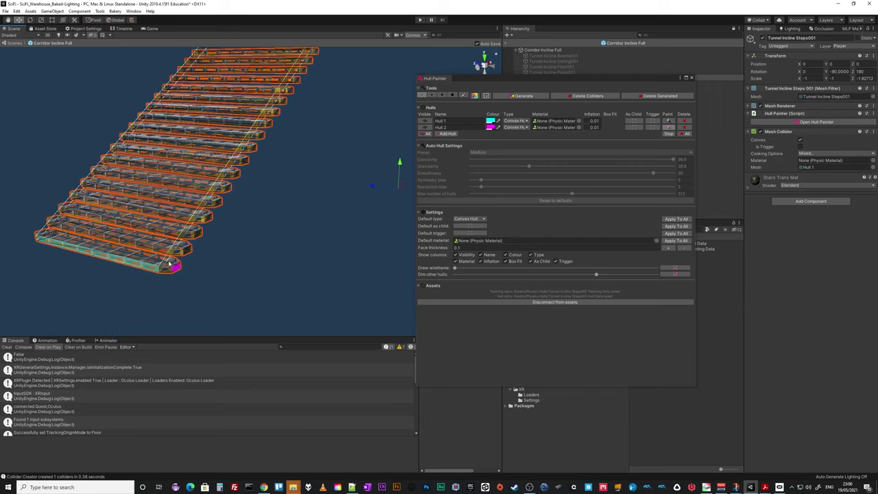
right_click_drag(179, 258, 221, 264)
mouse_move(221, 263)
left_mouse_down("alt")
mouse_move(186, 261)
mouse_move(312, 268)
mouse_move(271, 286)
left_mouse_up("alt")
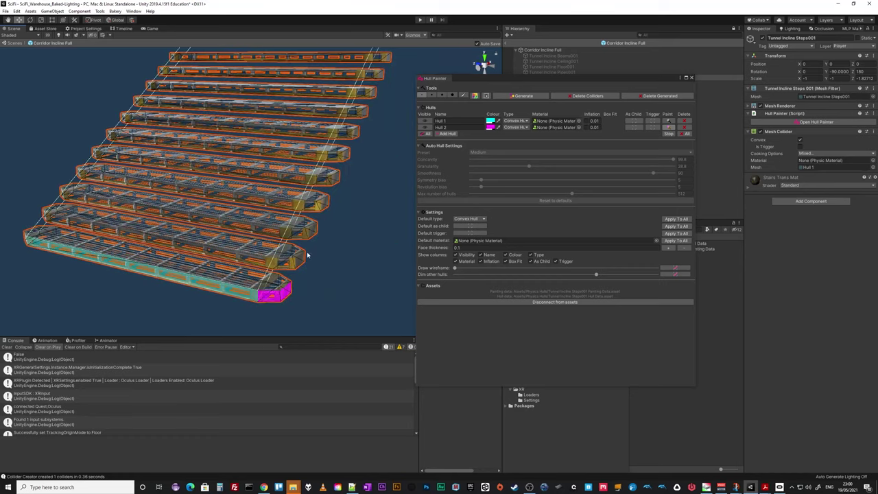
left_click_drag(307, 256, 277, 299, "alt")
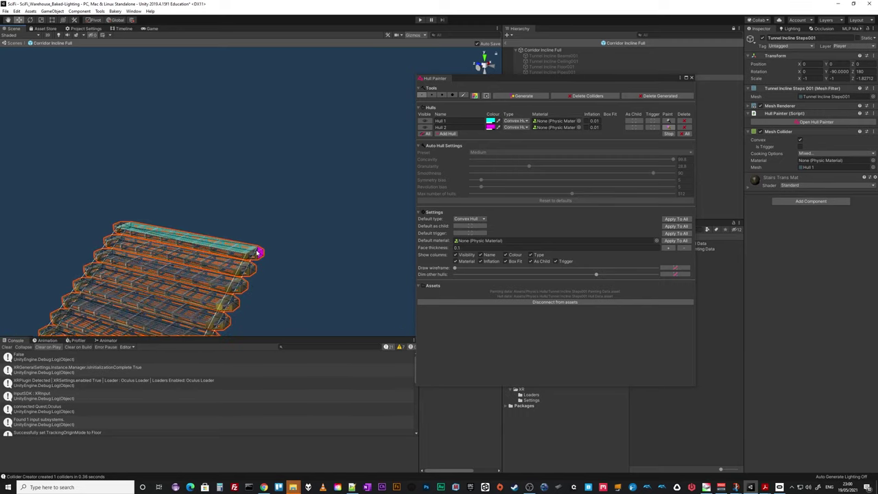
left_click_drag(258, 252, 262, 256)
Generate the convex colliders for both hulls and check their fit along the stair's edge
scroll(299, 284, "down", 3)
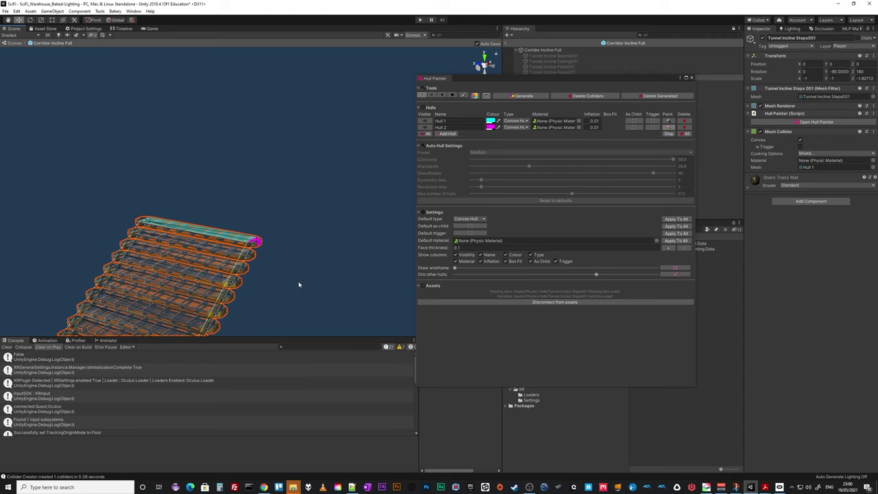
middle_click_drag(300, 284, 320, 231)
scroll(320, 234, "down", 3)
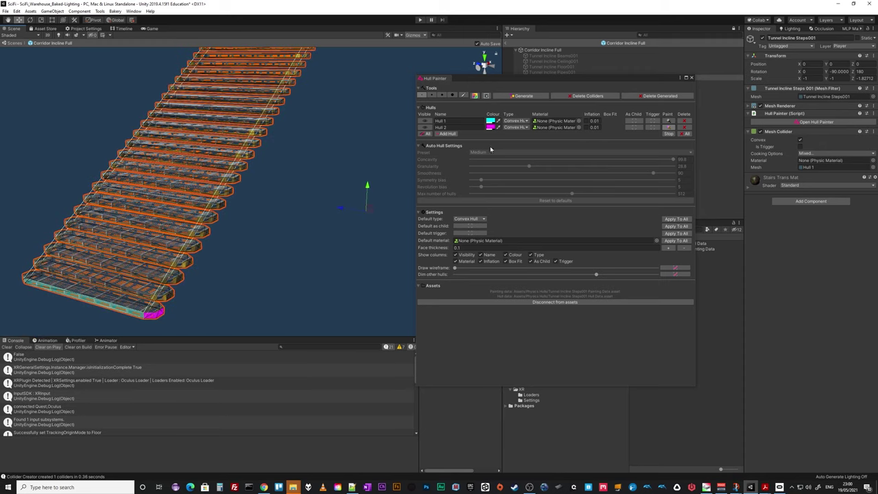
left_click(523, 95)
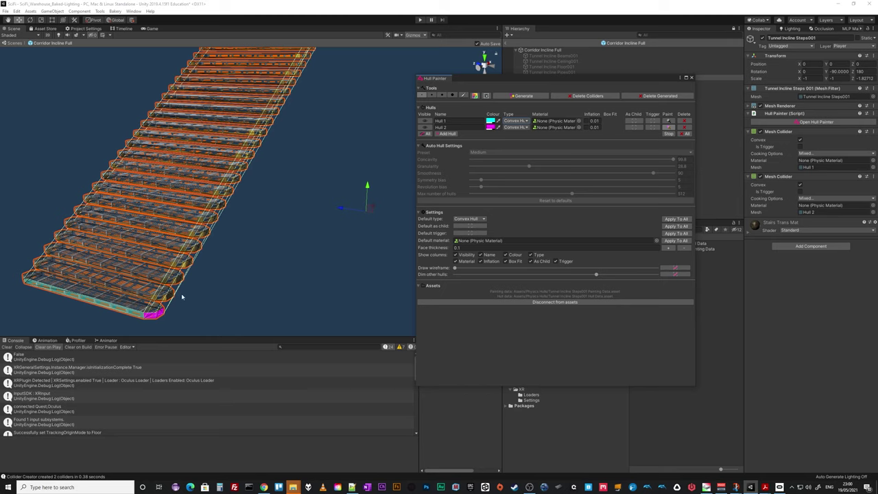
middle_click_drag(257, 178, 248, 227)
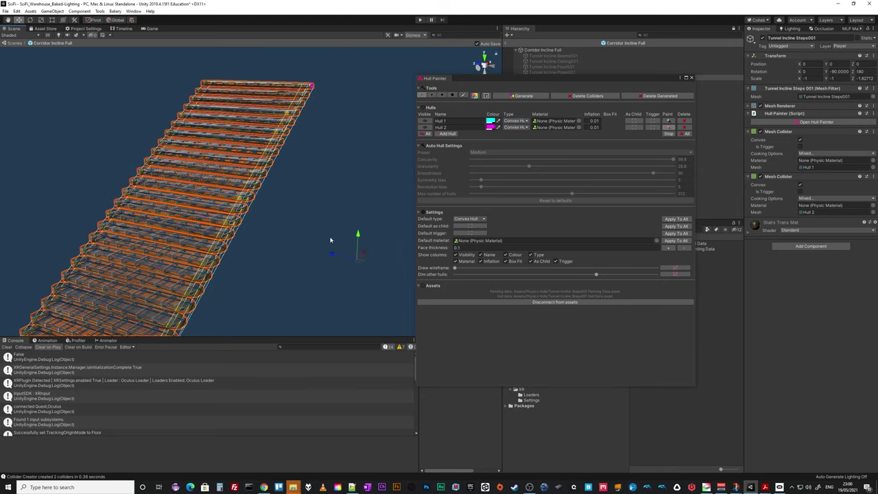
right_click_drag(330, 240, 340, 255)
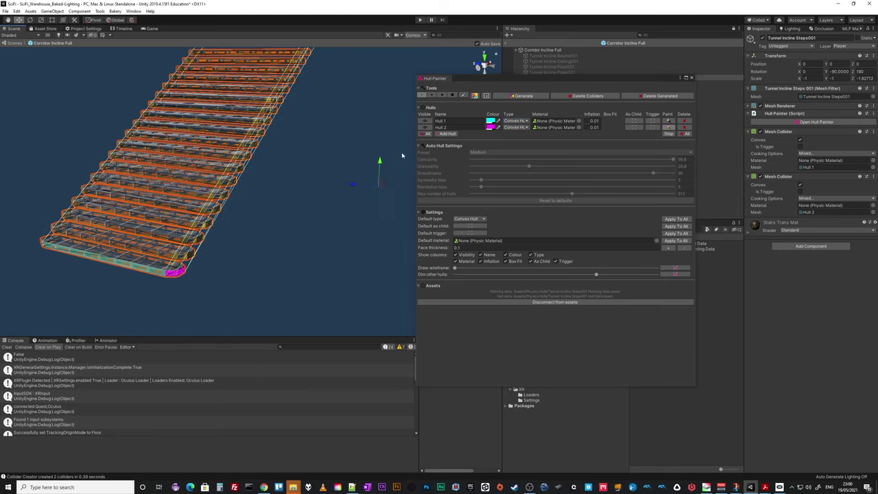
Delete Hull 2 from the stair steps' hull list
left_click(430, 127)
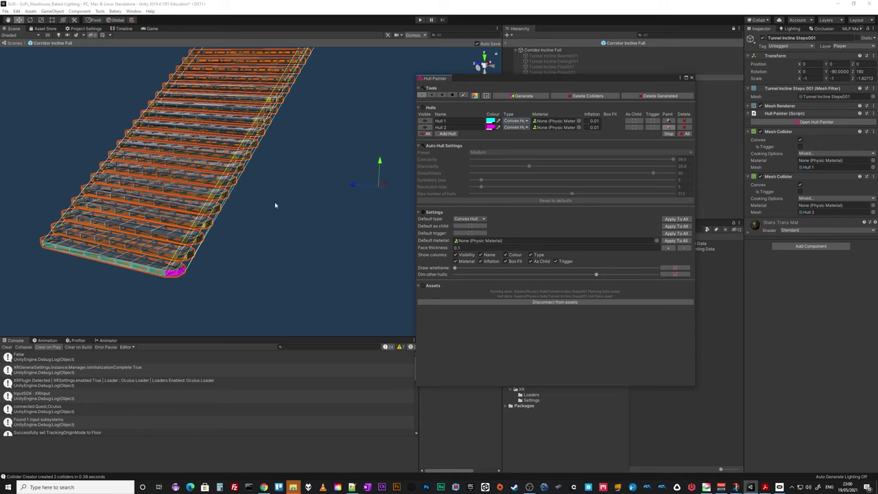
right_click_drag(275, 202, 280, 223)
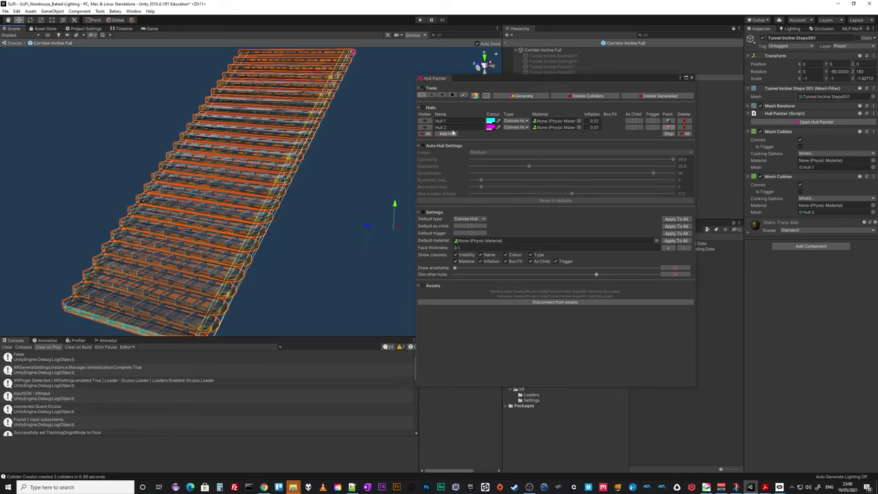
left_click(684, 128)
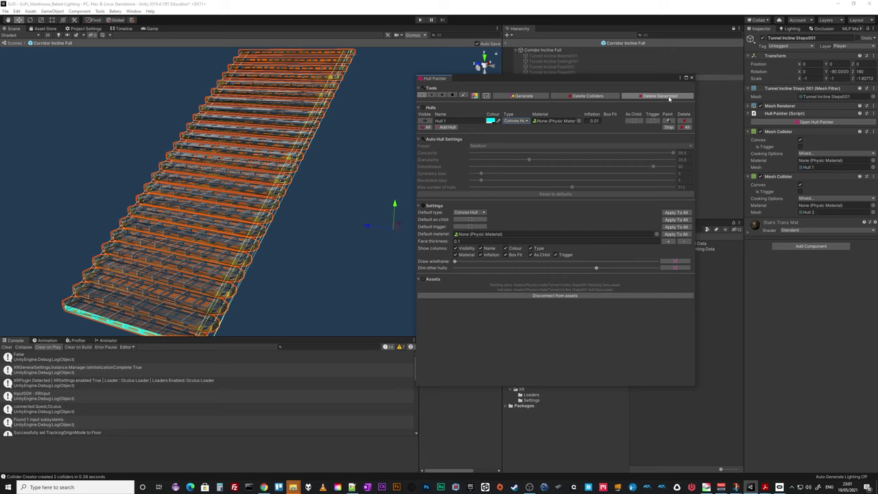
Delete the existing colliders, regenerate the stair collider from Hull 1 alone and close the Hull Painter
left_click(607, 97)
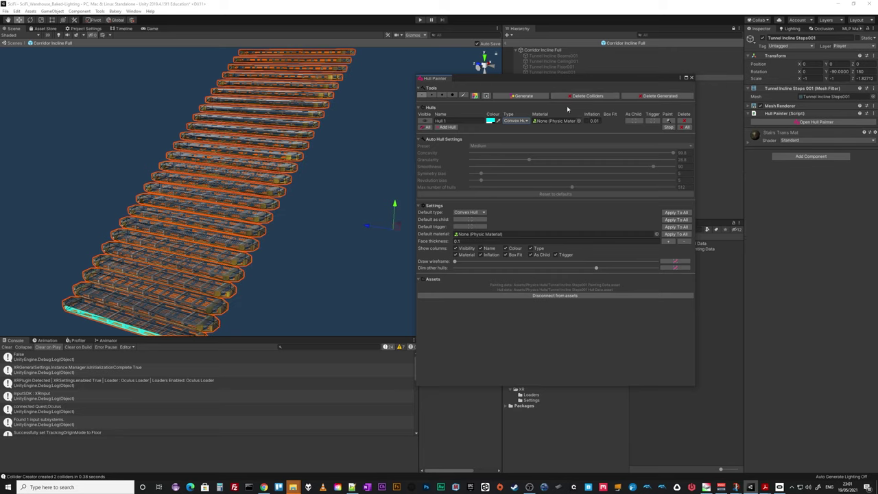
left_click(530, 95)
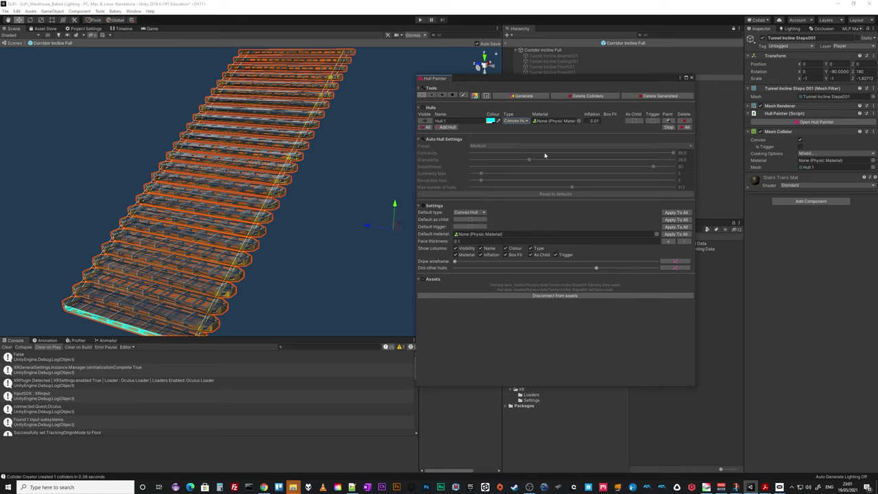
left_click(691, 78)
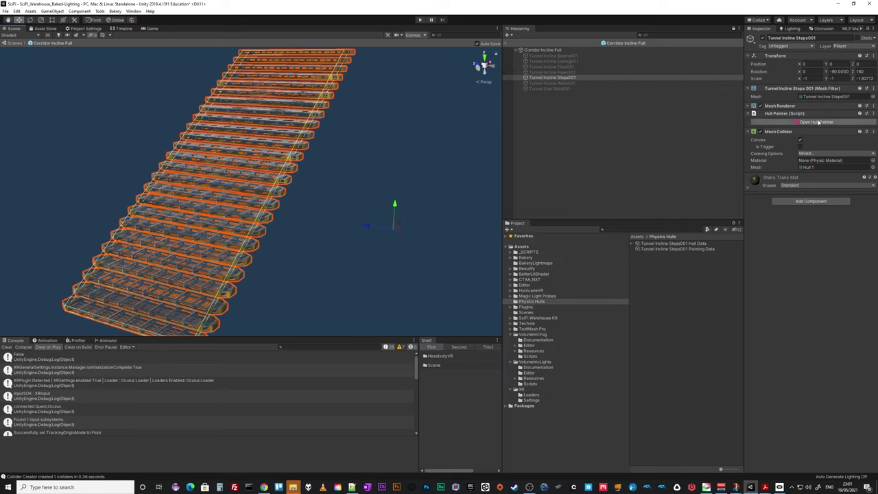
Reactivate all the hidden parts of the Corridor Incline Full prefab, from Tunnel Incline Beams001 to Tunnel Stair Rails001
left_click(553, 56)
left_click(564, 88, "shift")
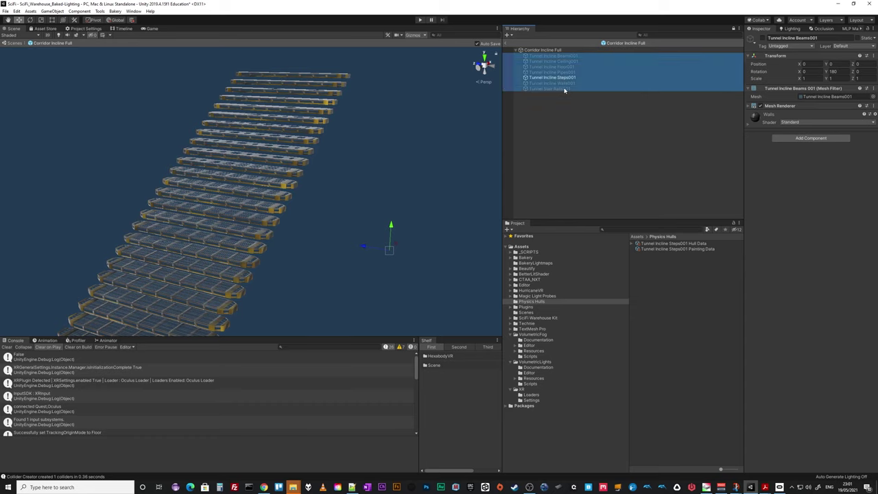
left_click(758, 41)
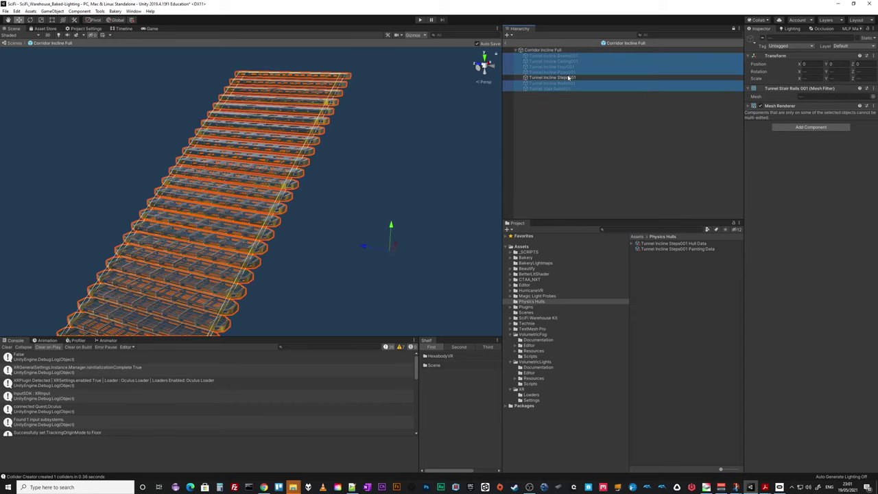
left_click(755, 40)
key("f")
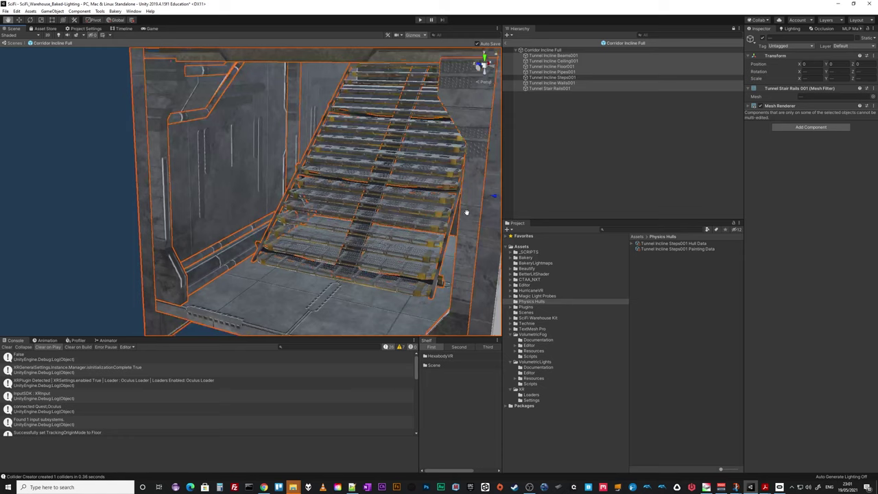
key("w")
Inspect the Hull 1 mesh asset used by the steps' collider, and check the components on the neighbouring floor and pipes
left_click(570, 78)
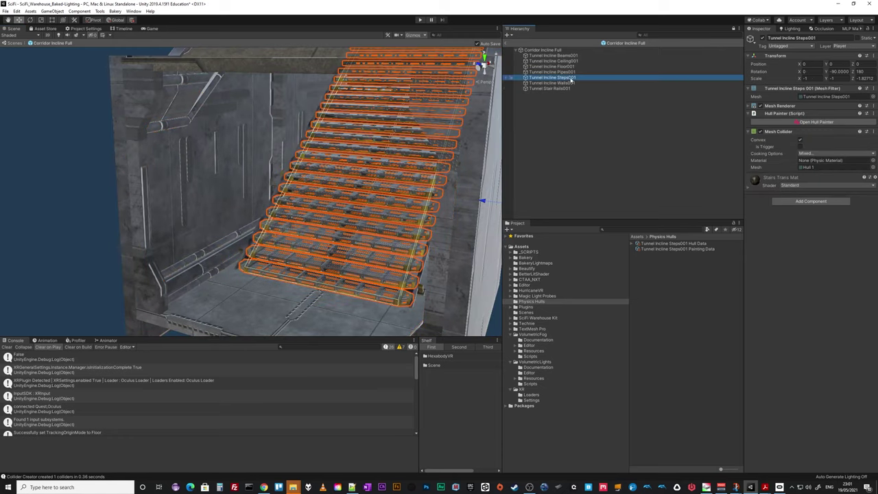
left_click(821, 167)
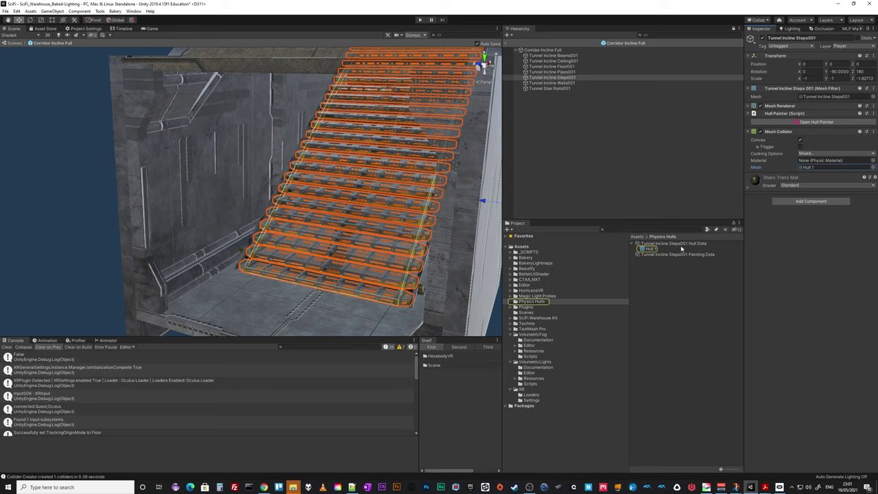
left_click(652, 249)
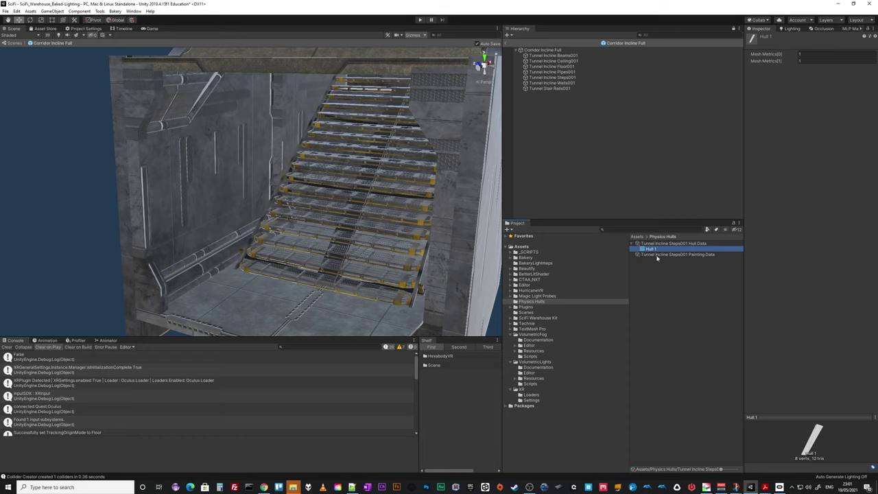
left_click(553, 66)
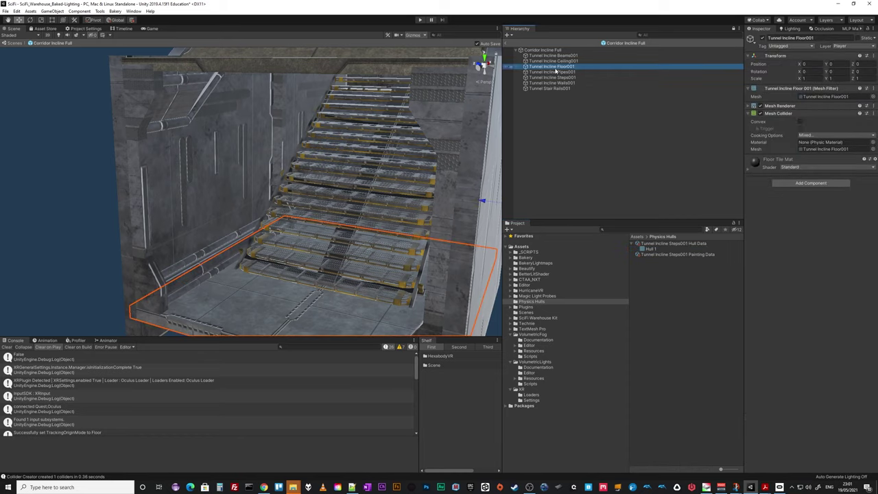
left_click(557, 77)
left_click(558, 72)
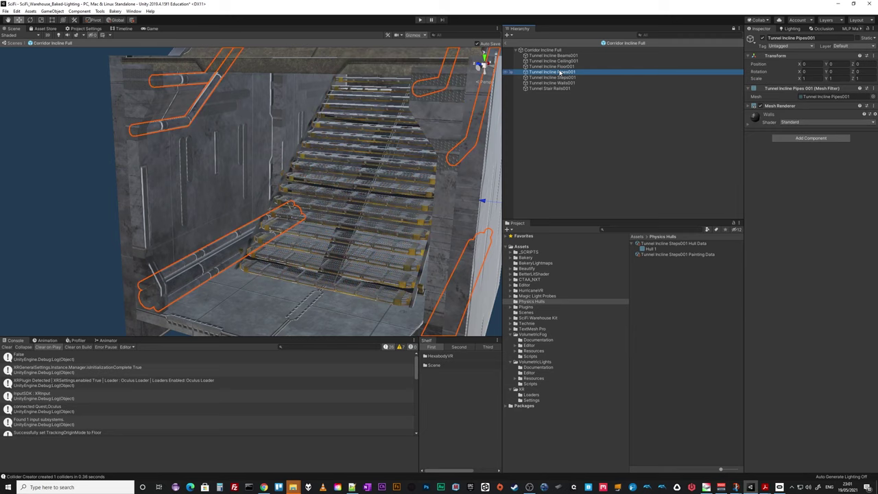
left_click(568, 78)
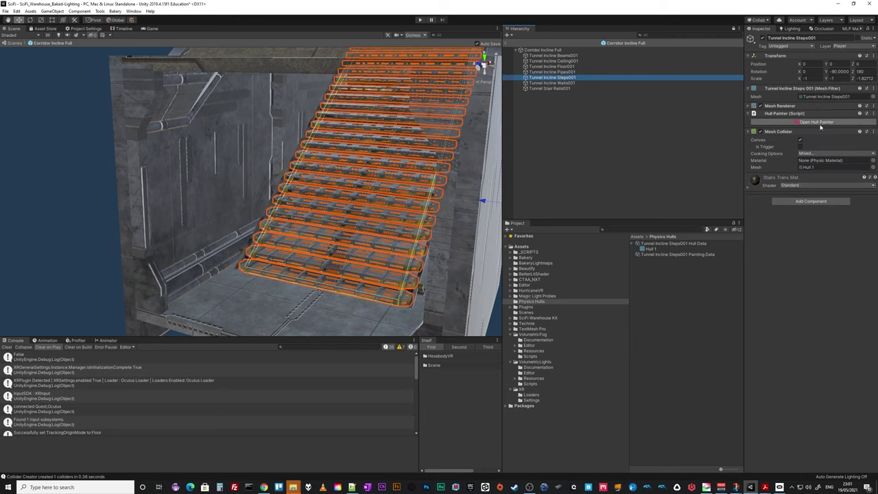
Remove the Hull Painter component from Tunnel Incline Steps001, keeping its Mesh Collider
left_click(814, 123)
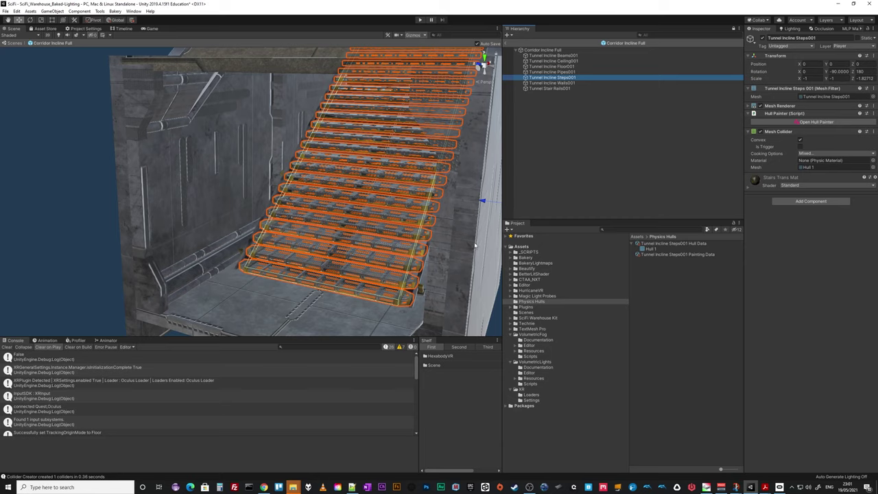
right_click(785, 115)
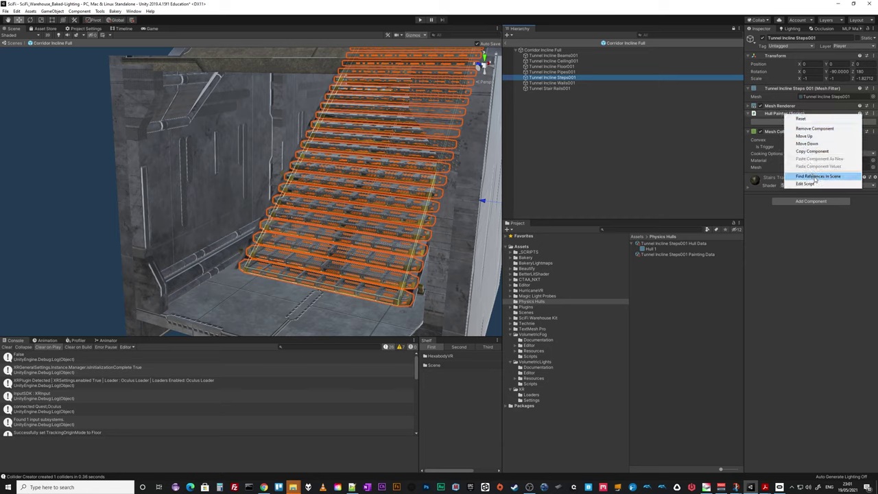
left_click(813, 128)
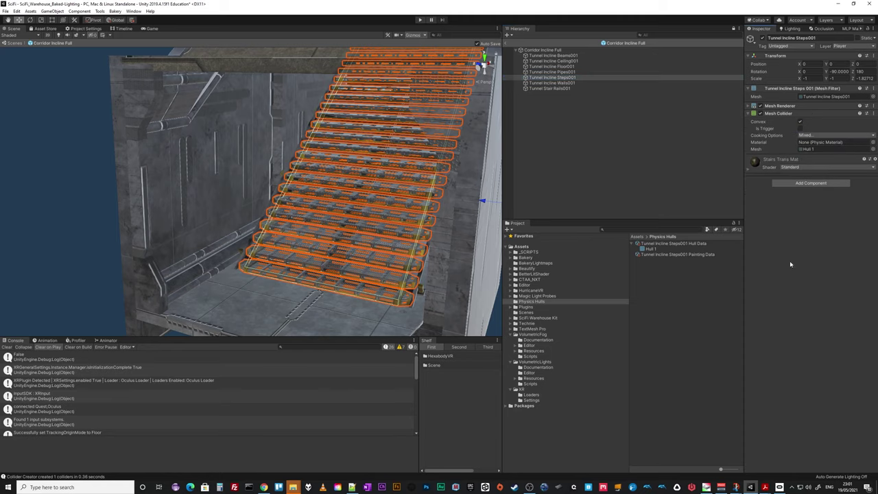
Open the Hull Painter for Tunnel Incline Steps001 and reconnect it to the existing Tunnel Incline Steps001 Painting Data asset
left_click(525, 78)
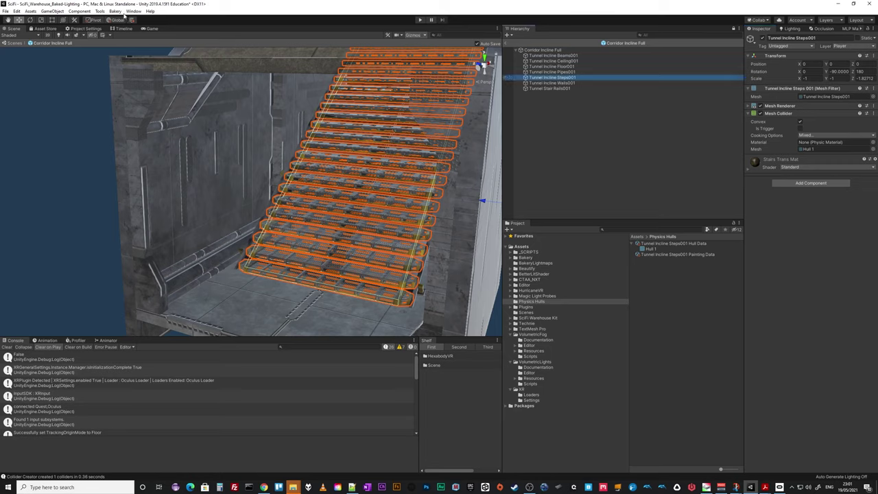
left_click(133, 11)
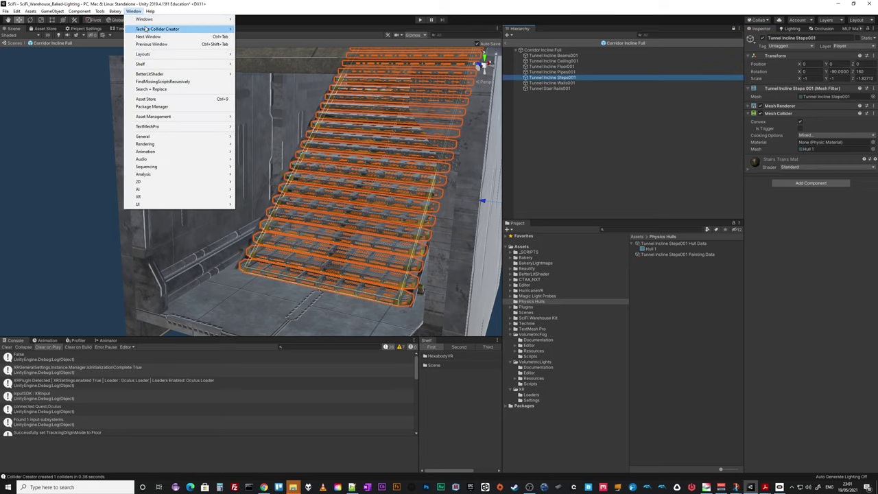
mouse_move(146, 30)
left_click(253, 30)
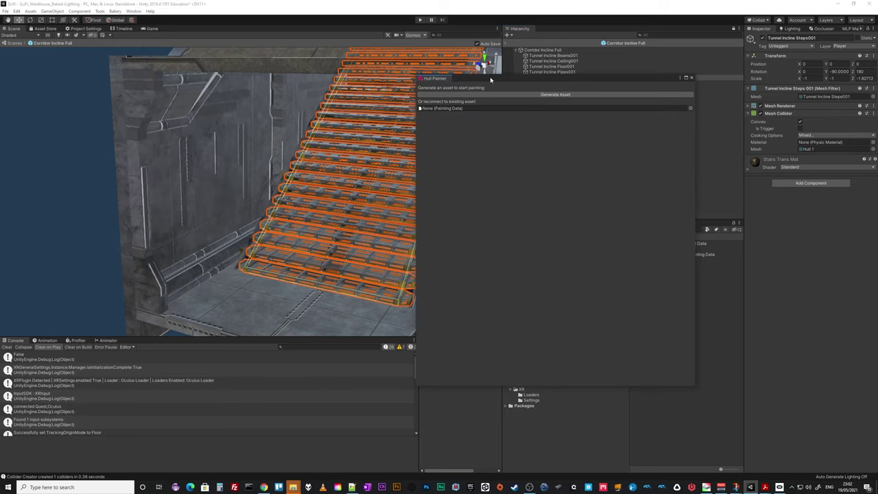
mouse_move(490, 80)
left_mouse_down()
mouse_move(365, 105)
mouse_move(382, 121)
left_mouse_up()
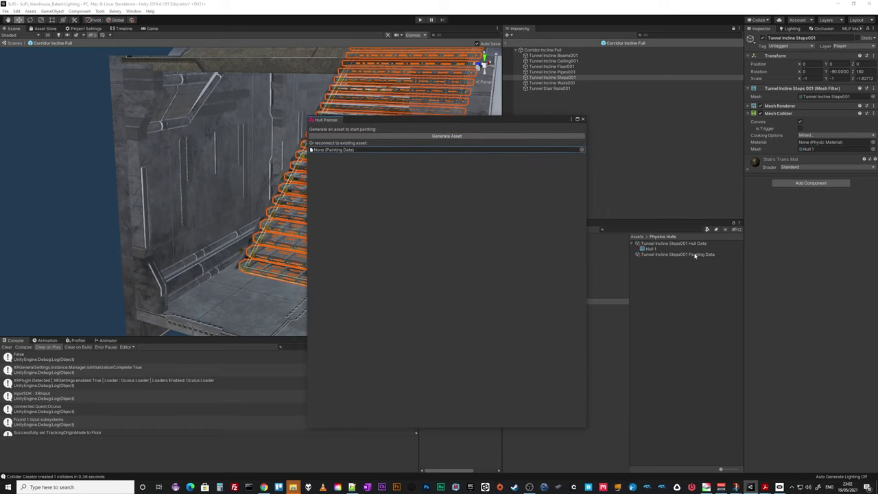
mouse_move(694, 253)
left_mouse_down()
mouse_move(453, 212)
mouse_move(341, 154)
left_mouse_up()
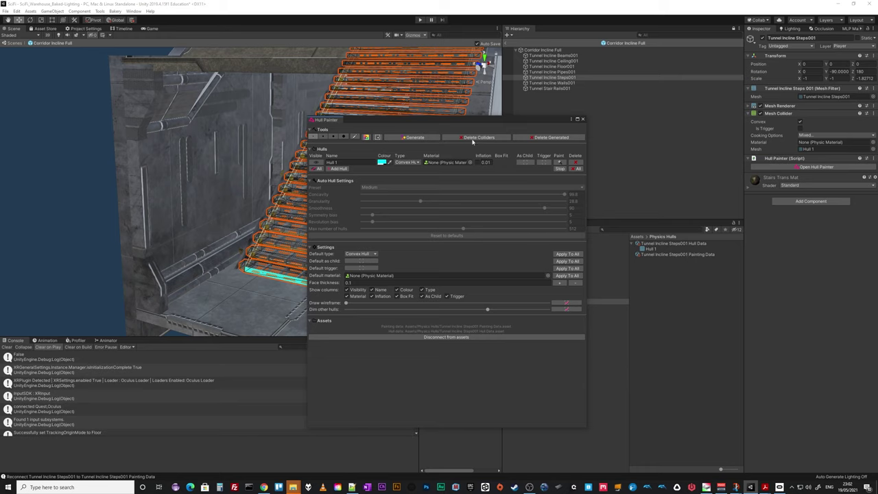
left_click_drag(470, 120, 555, 114)
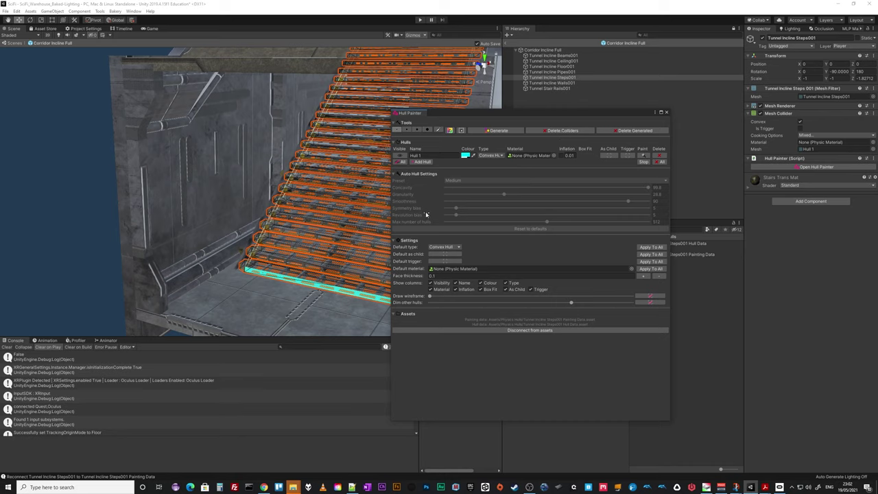
Close the Hull Painter and remove the re-added Hull Painter component from the stair steps
left_click(667, 113)
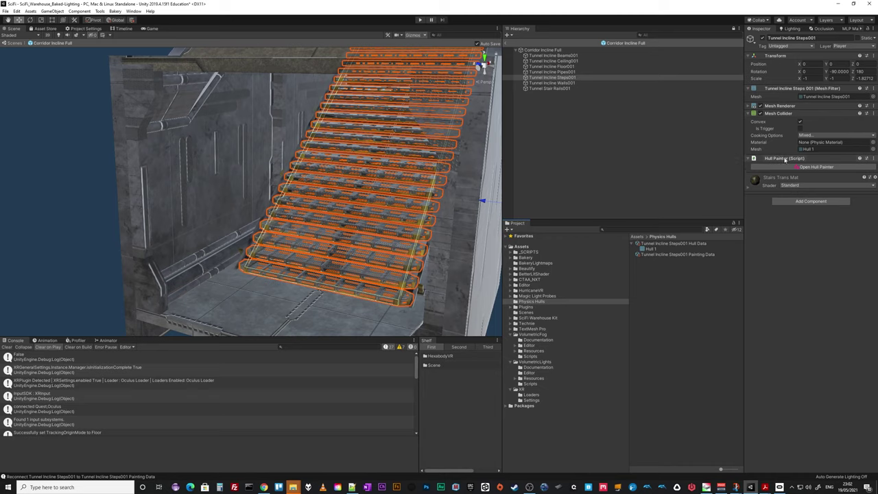
right_click(786, 160)
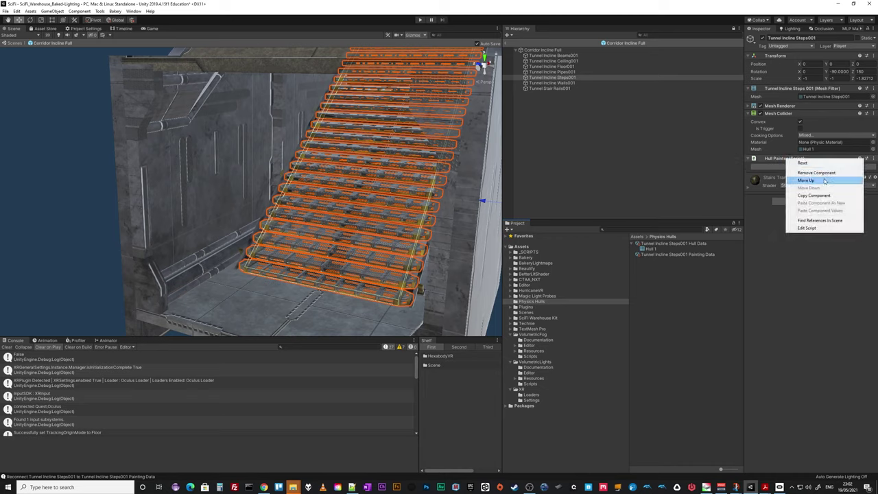
left_click(825, 174)
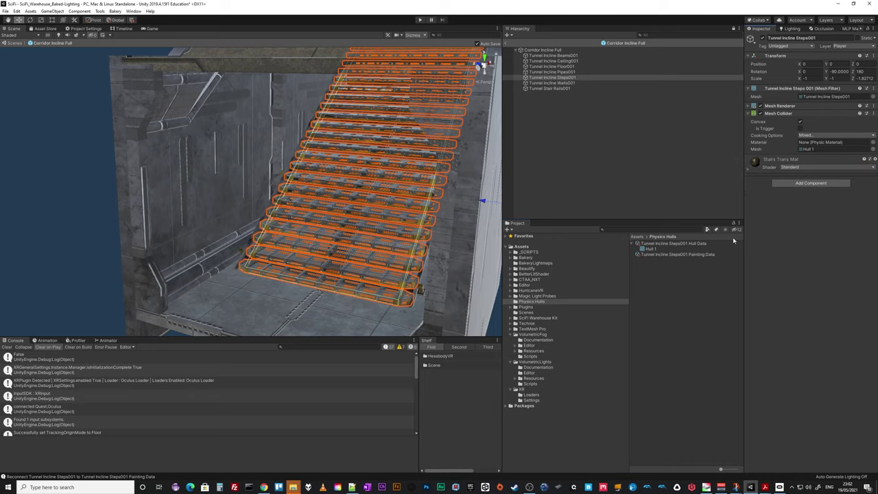
Leave prefab editing for the warehouse scene and view Corridor Incline 01 in place from outside
left_click(507, 44)
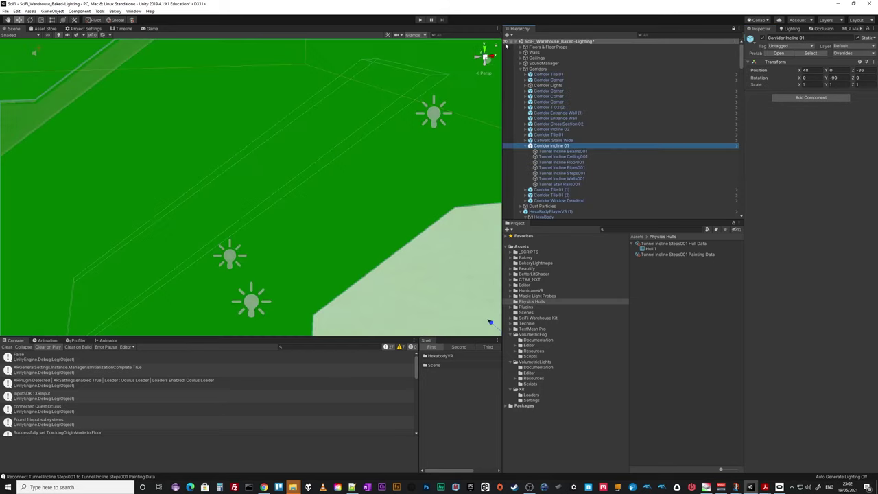
scroll(357, 275, "down", 10)
scroll(358, 267, "down", 5)
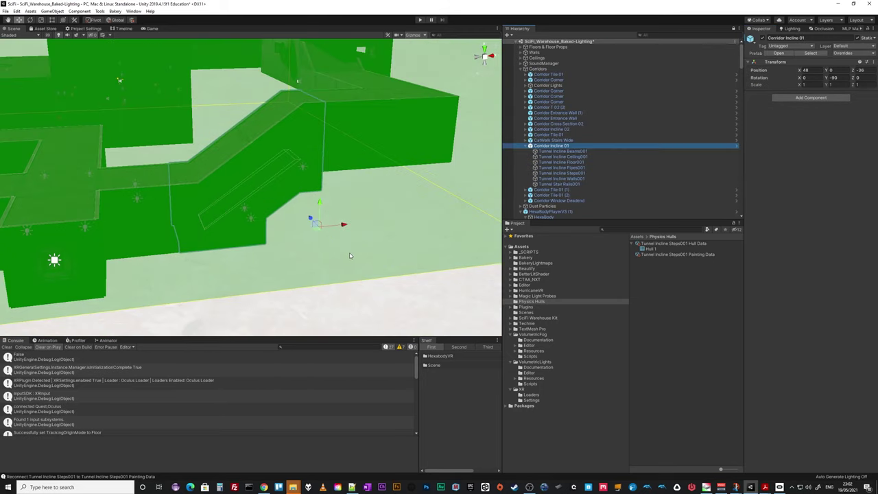
right_click_drag(350, 254, 377, 255)
middle_click_drag(377, 254, 466, 272)
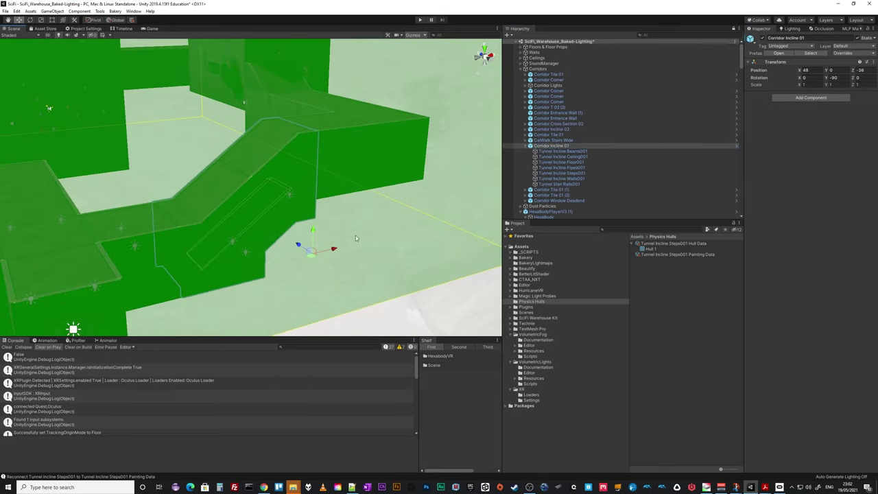
Show the Technie Collider Creator page in the Asset Store
left_click(48, 29)
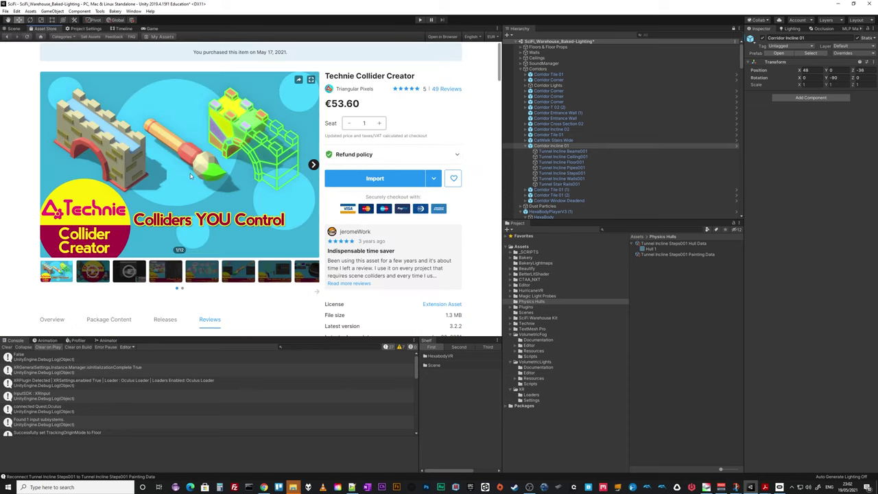